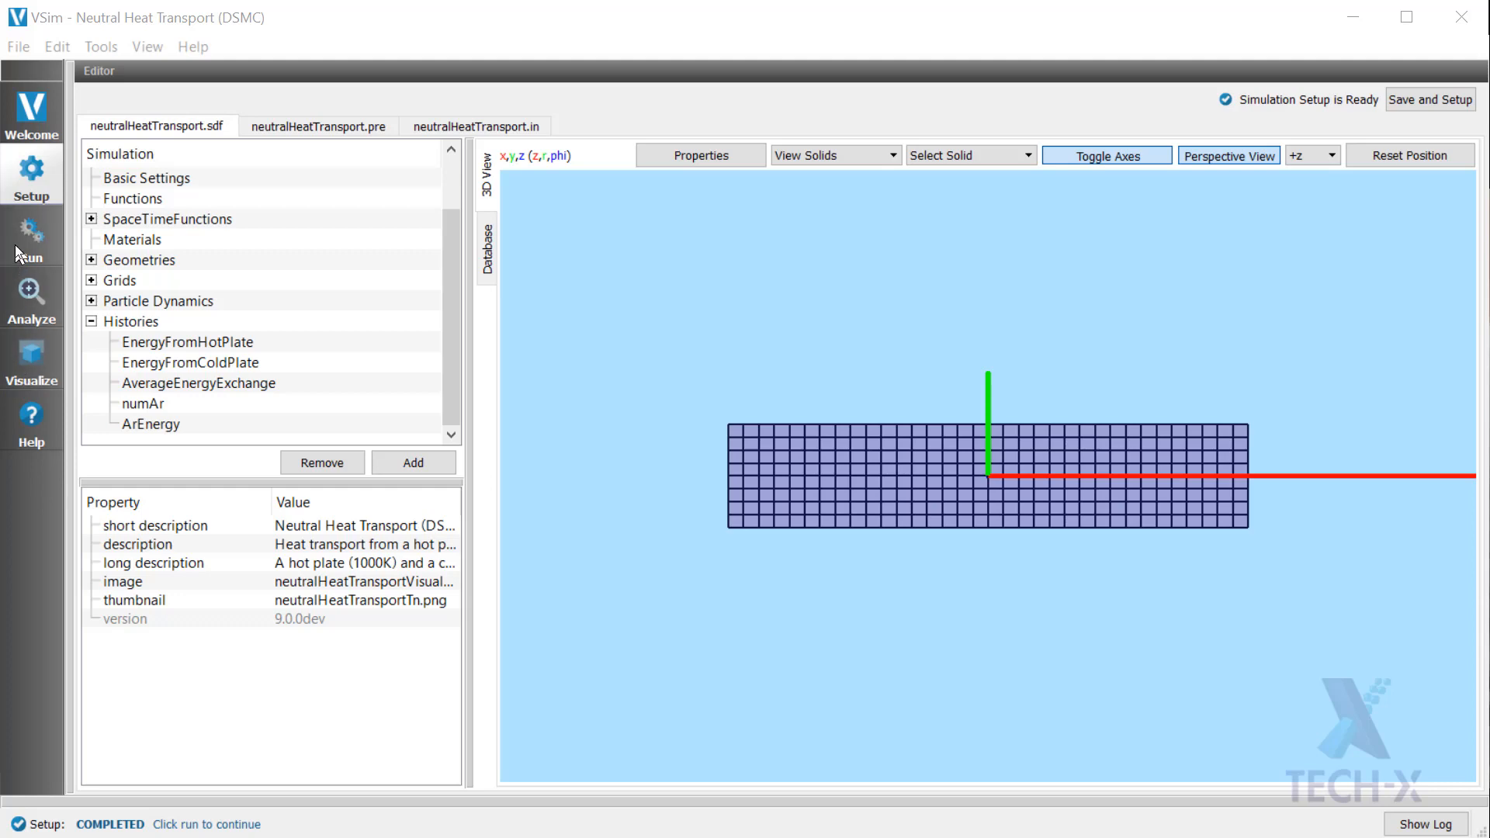
Save and set up the simulation, and look through the generated neutralHeatTransport.in file
{"action": "left_click", "coordinate": [1399, 100]}
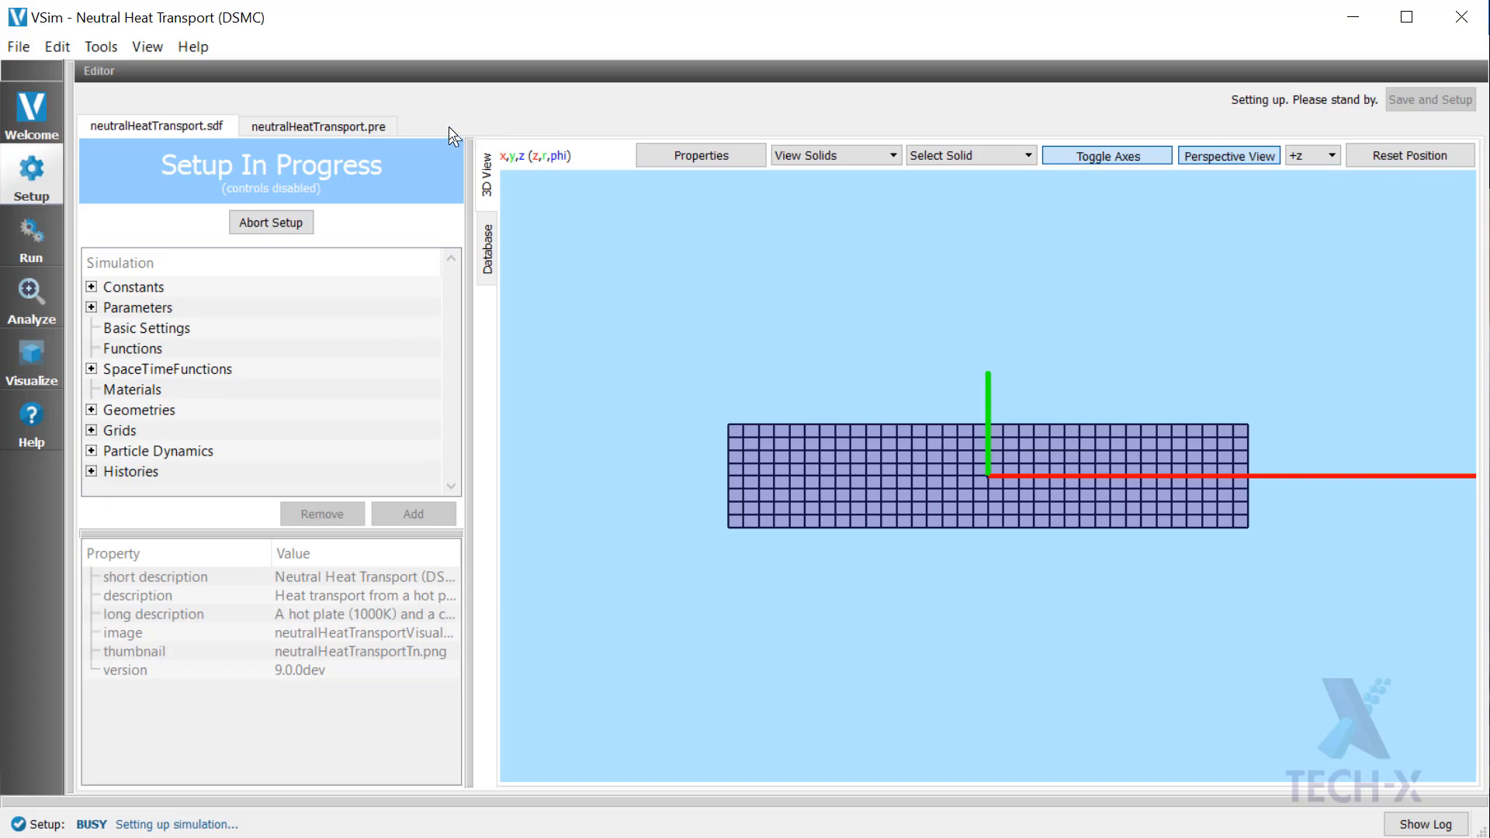
{"action": "left_click", "coordinate": [429, 128]}
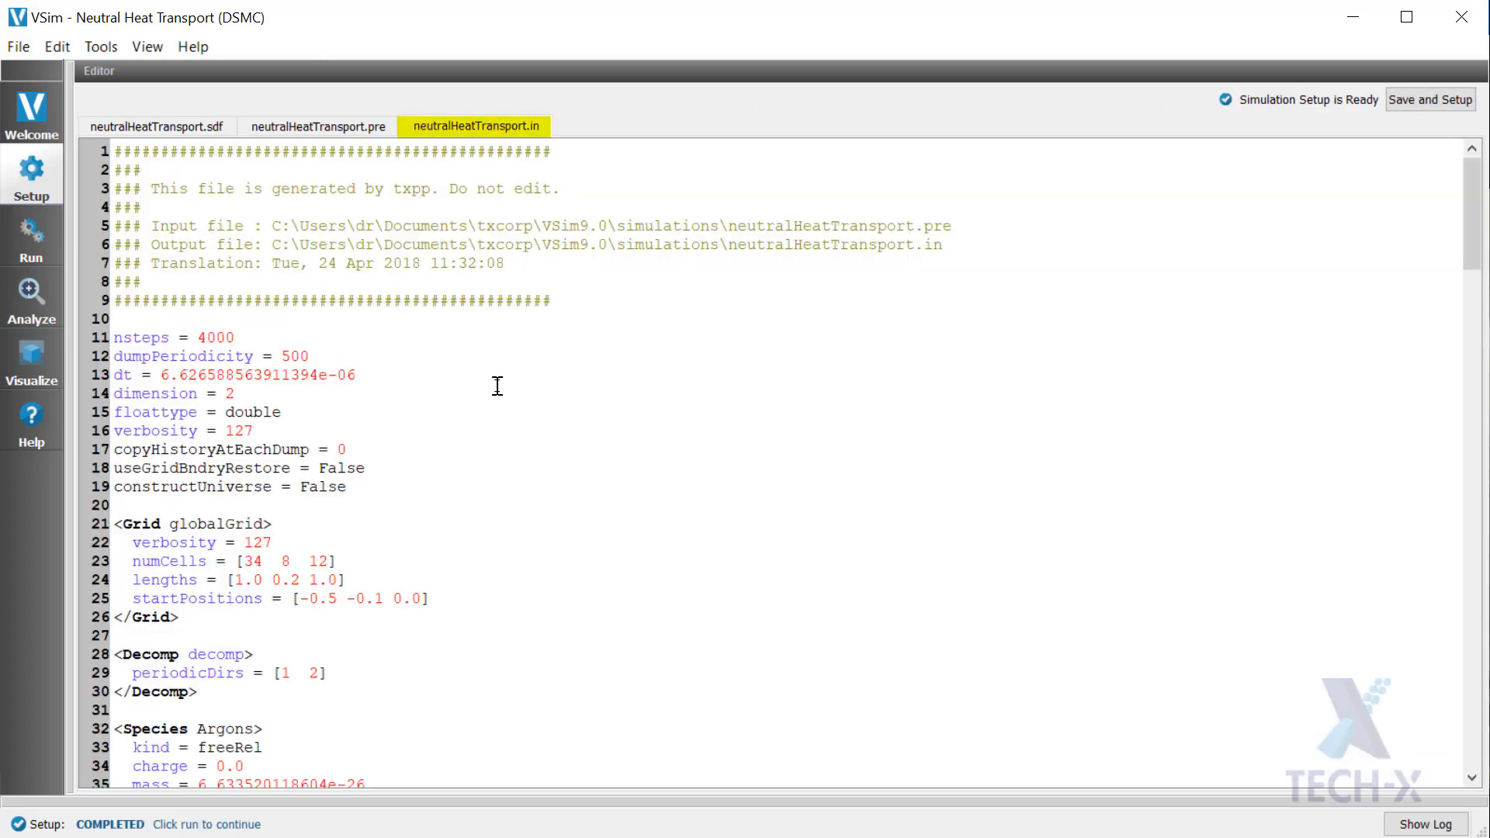
{"action": "scroll", "coordinate": [498, 386], "scroll_direction": "down", "scroll_amount": 20}
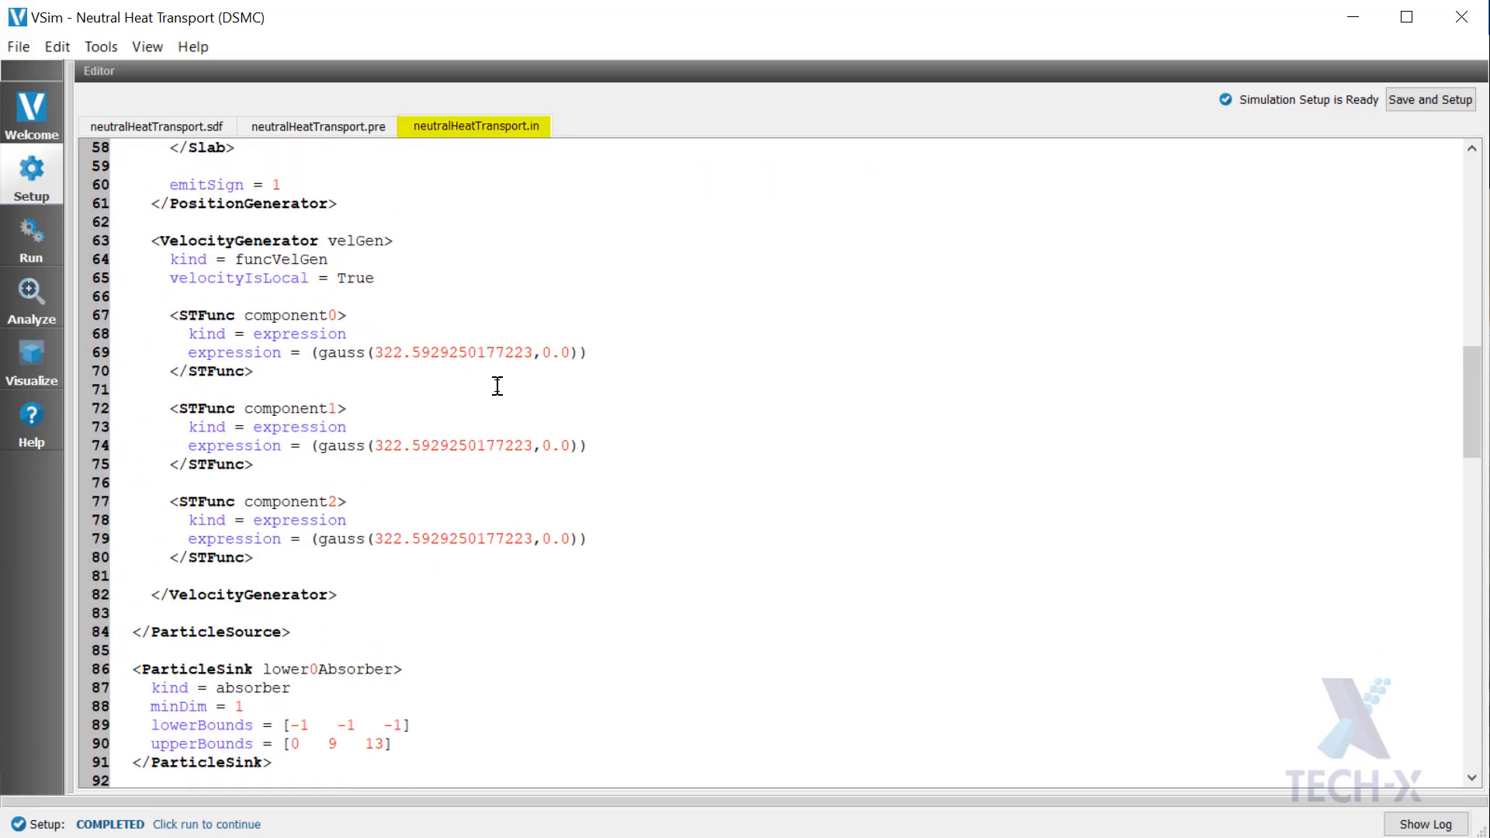
{"action": "scroll", "coordinate": [497, 385], "scroll_direction": "down", "scroll_amount": 20}
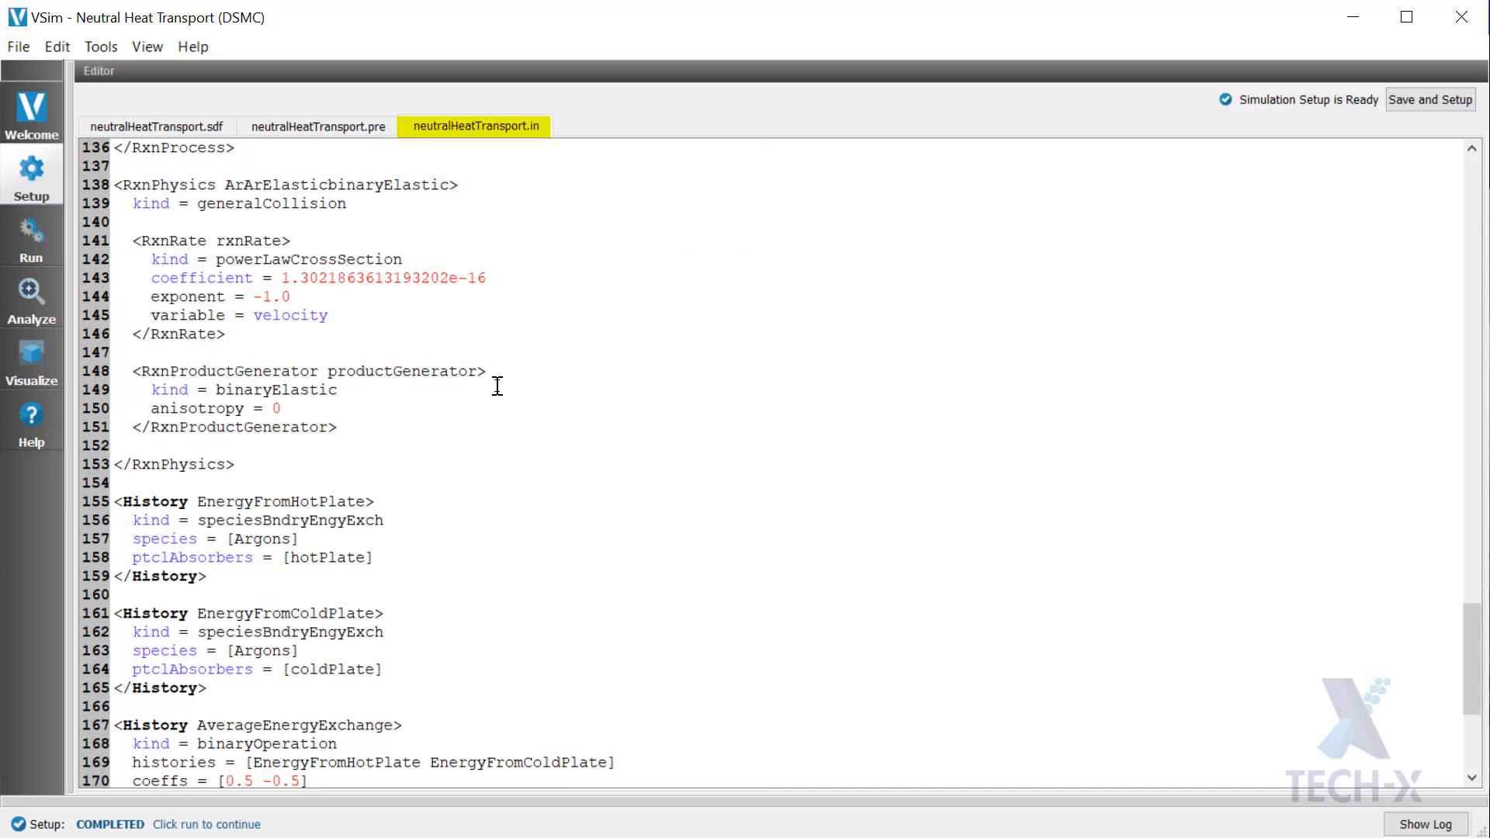
{"action": "left_click", "coordinate": [189, 126]}
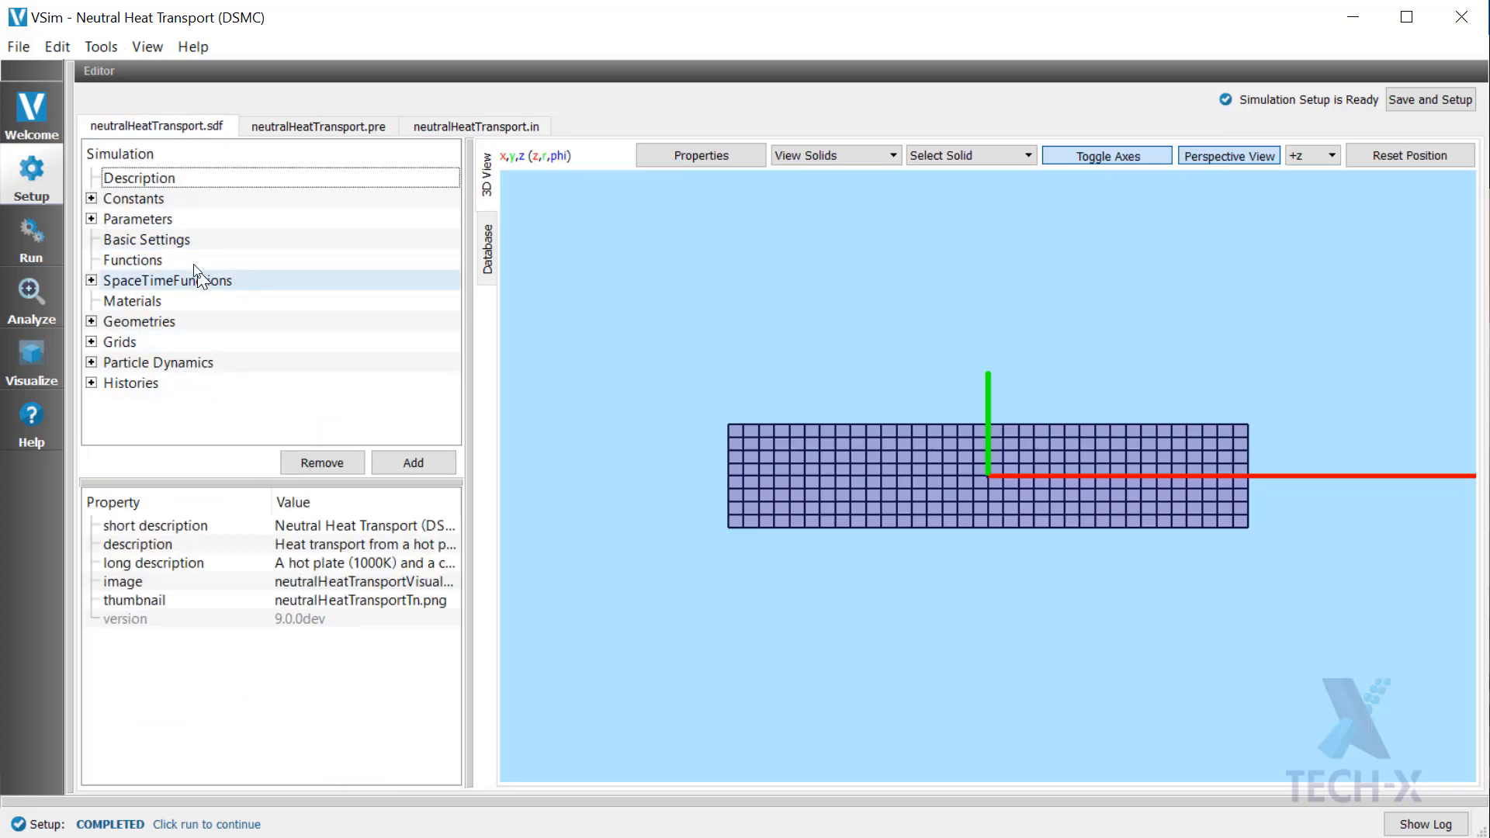
Reset the runtime options to the setup values with 4000 steps, and run the simulation, deleting the previous run's files
{"action": "left_click", "coordinate": [17, 239]}
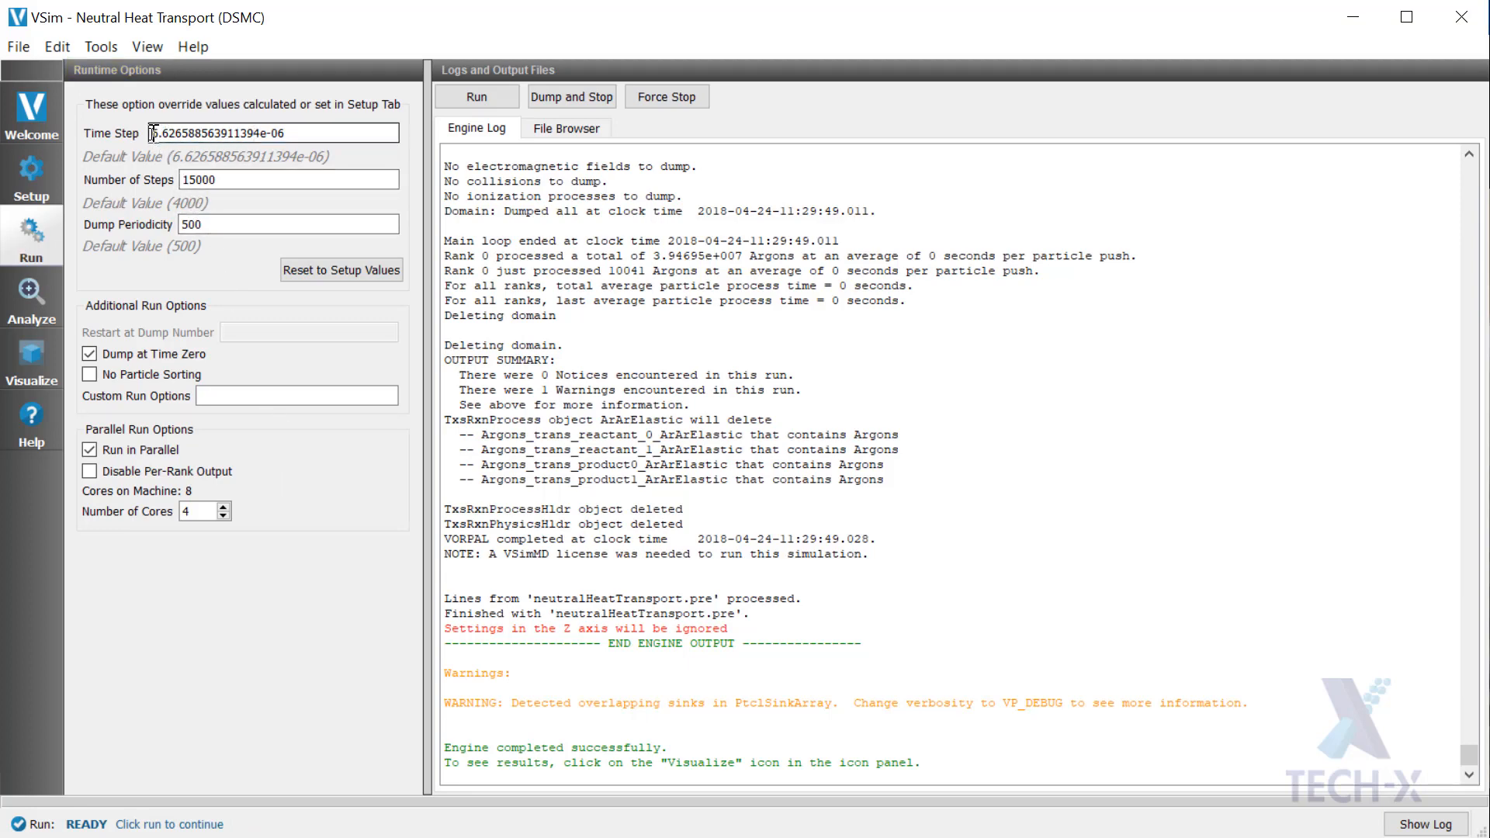
{"action": "left_click_drag", "start_coordinate": [152, 133], "coordinate": [315, 134]}
{"action": "left_click", "coordinate": [320, 133]}
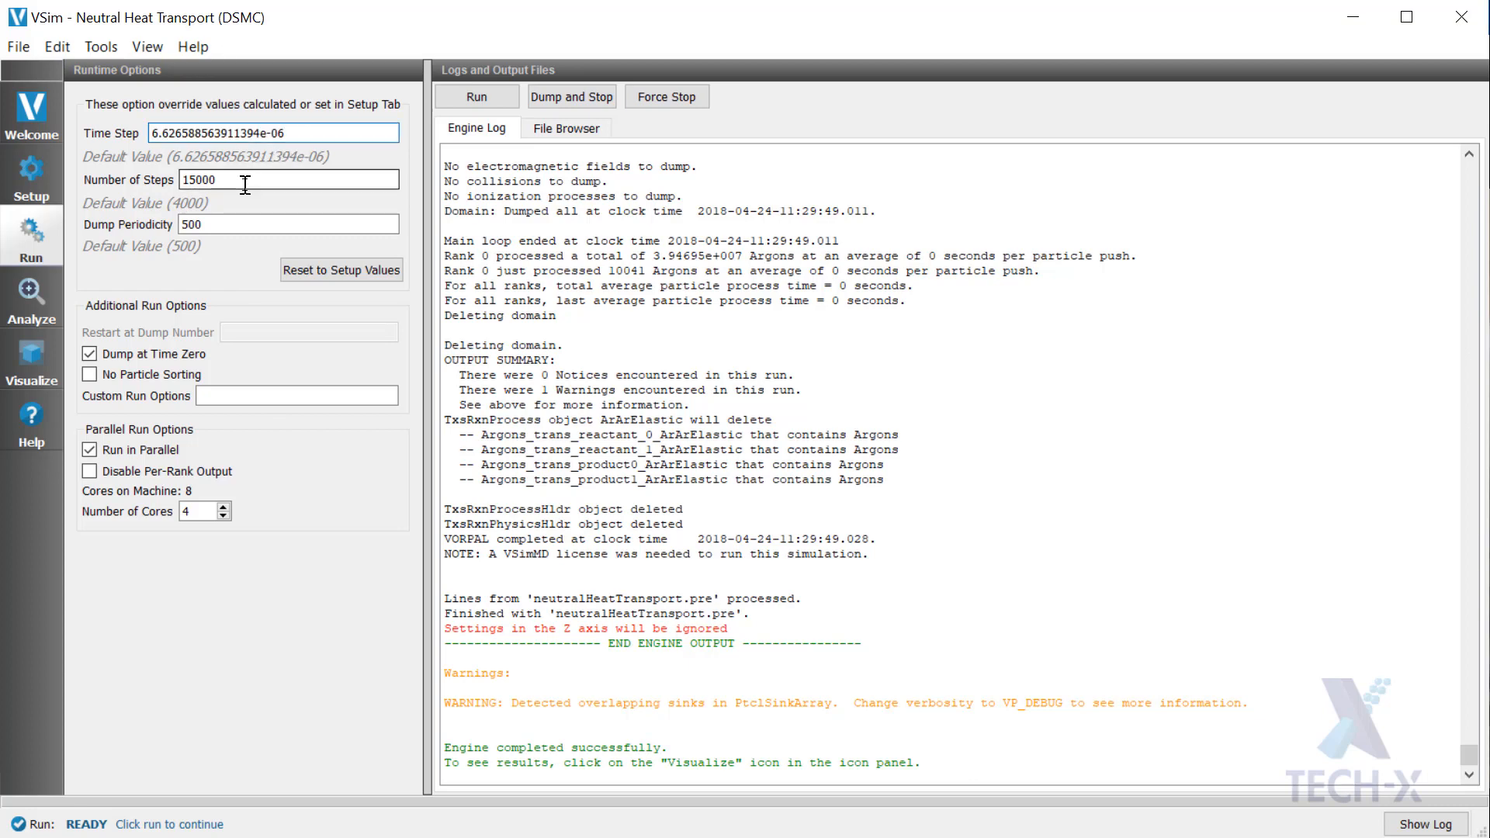
{"action": "left_click", "coordinate": [245, 182]}
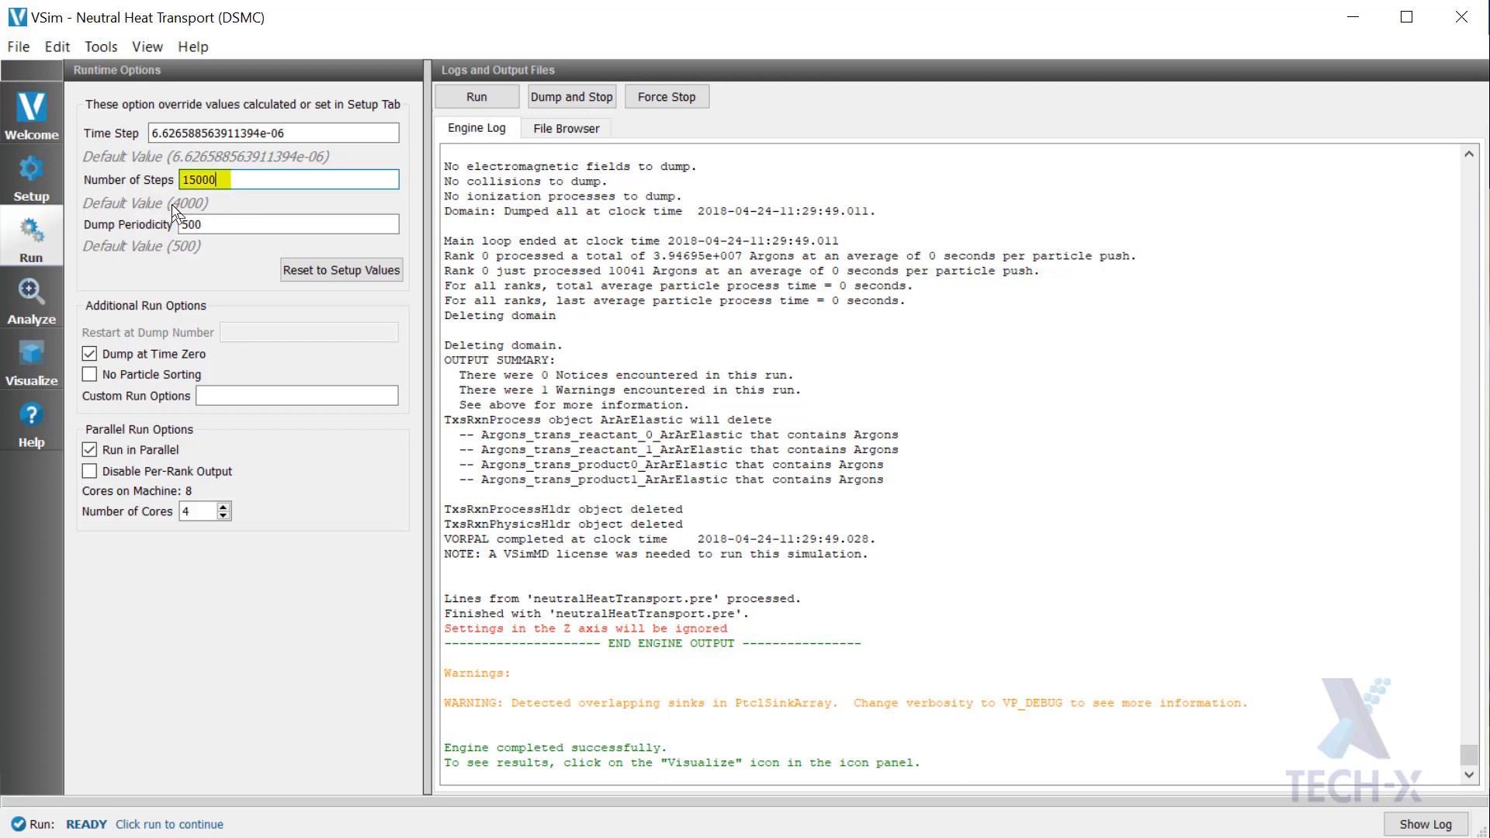
{"action": "left_click", "coordinate": [300, 269]}
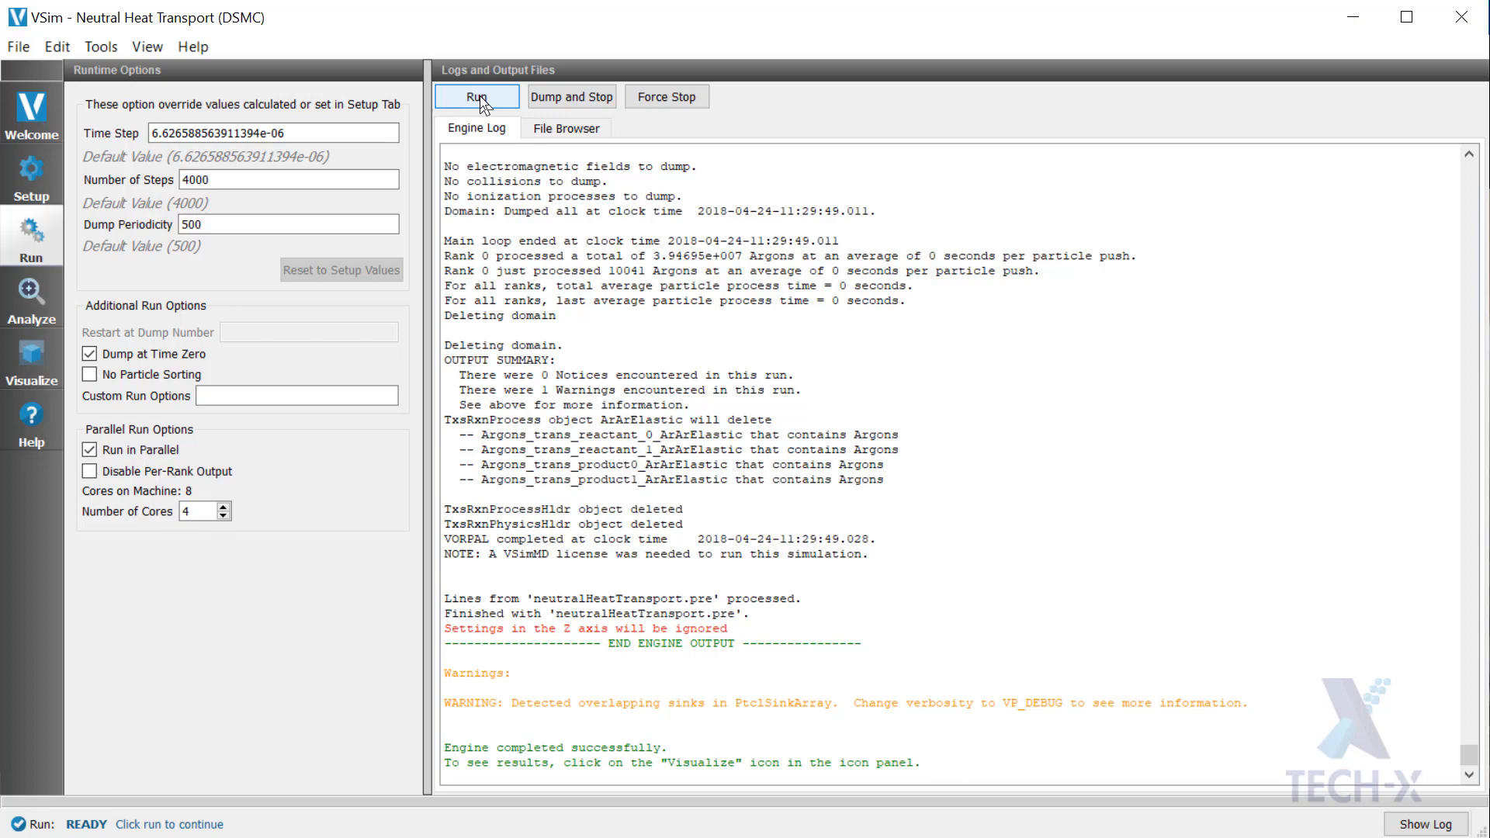
{"action": "left_click", "coordinate": [478, 98]}
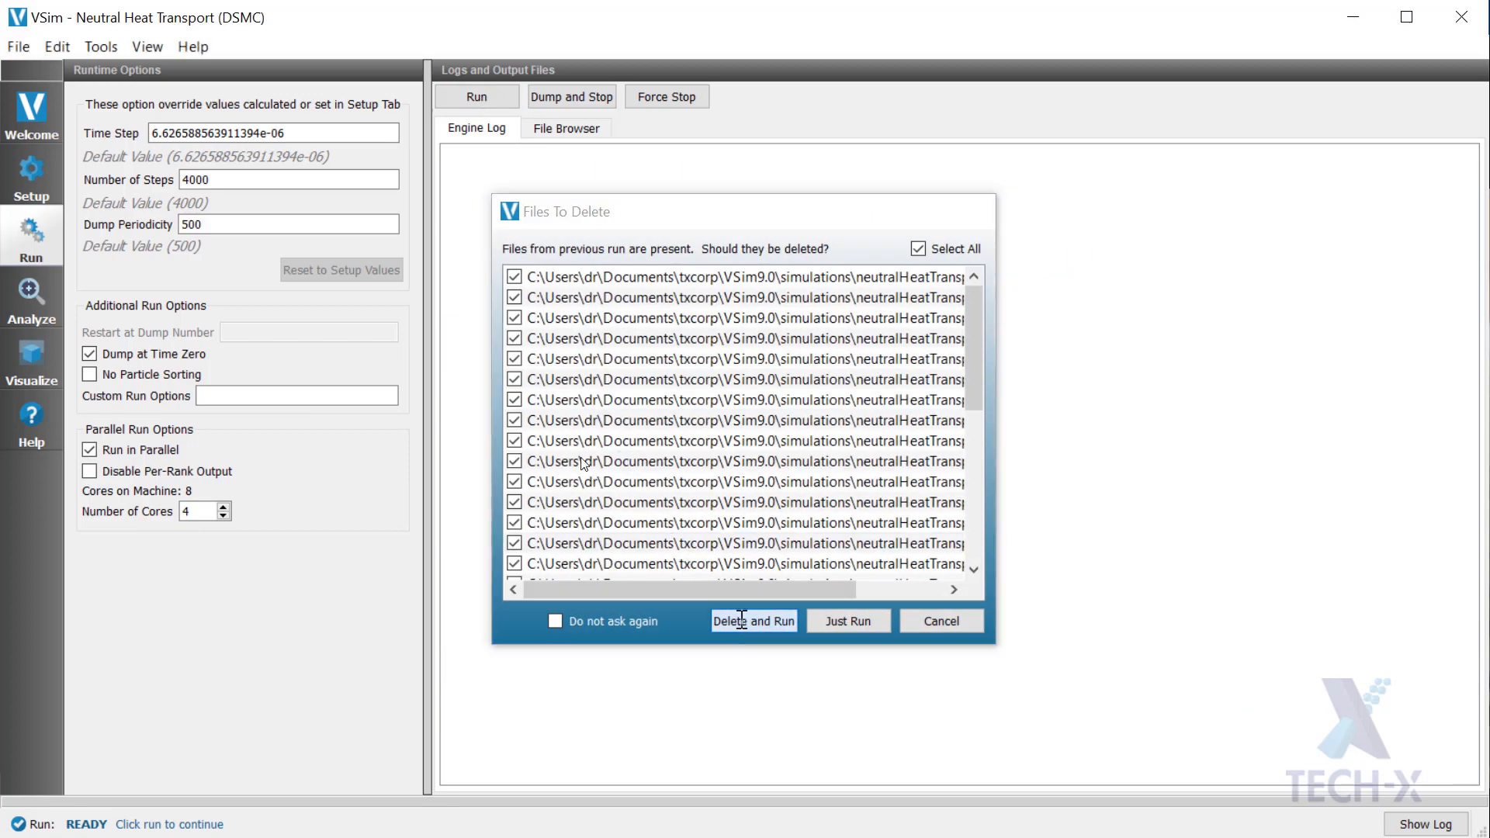
{"action": "left_click", "coordinate": [742, 618]}
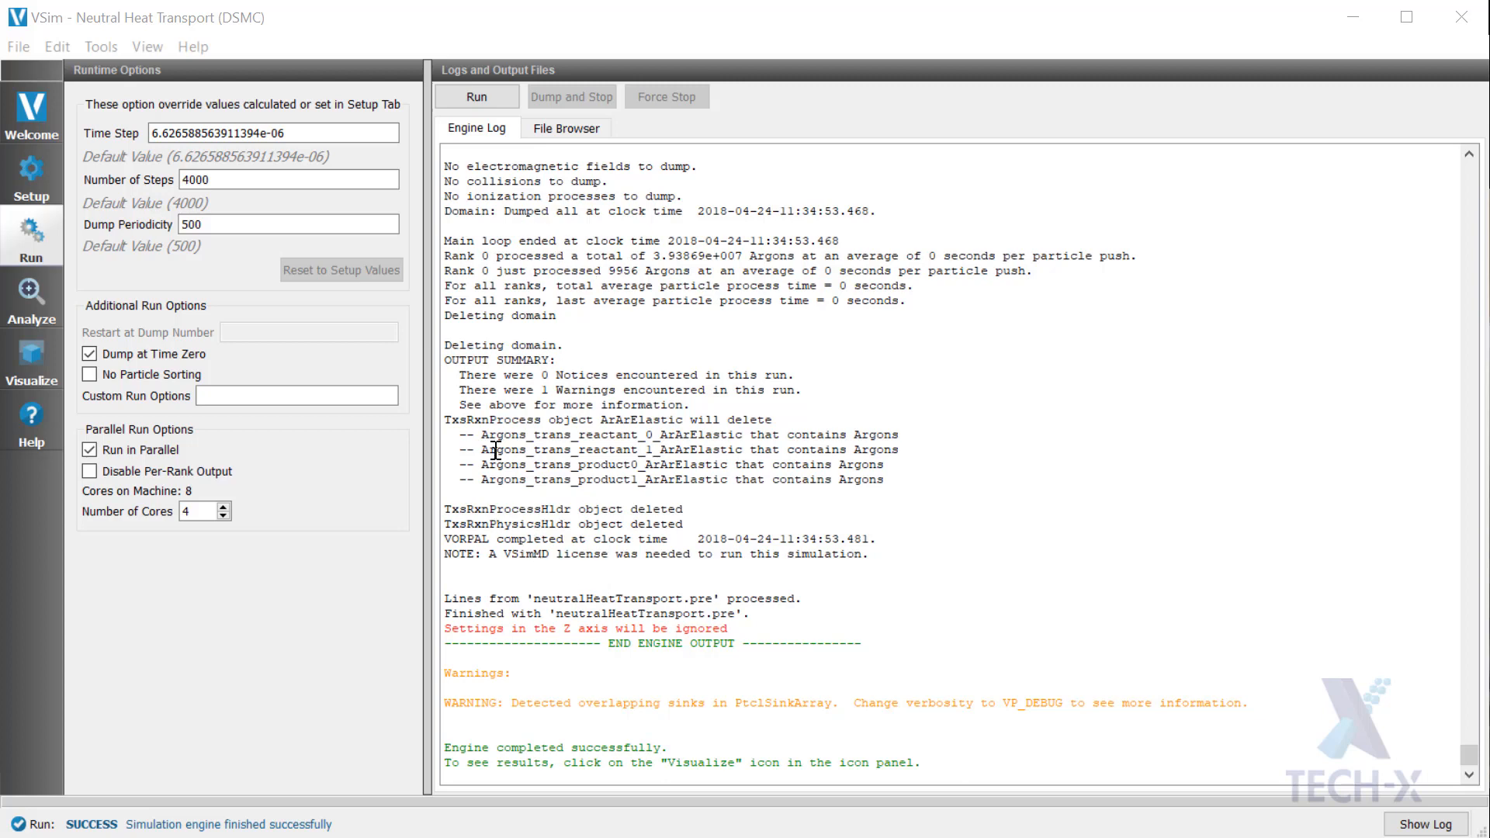
Plot the Argons particles from the particle data in the Data Overview visualization
{"action": "left_click", "coordinate": [32, 366]}
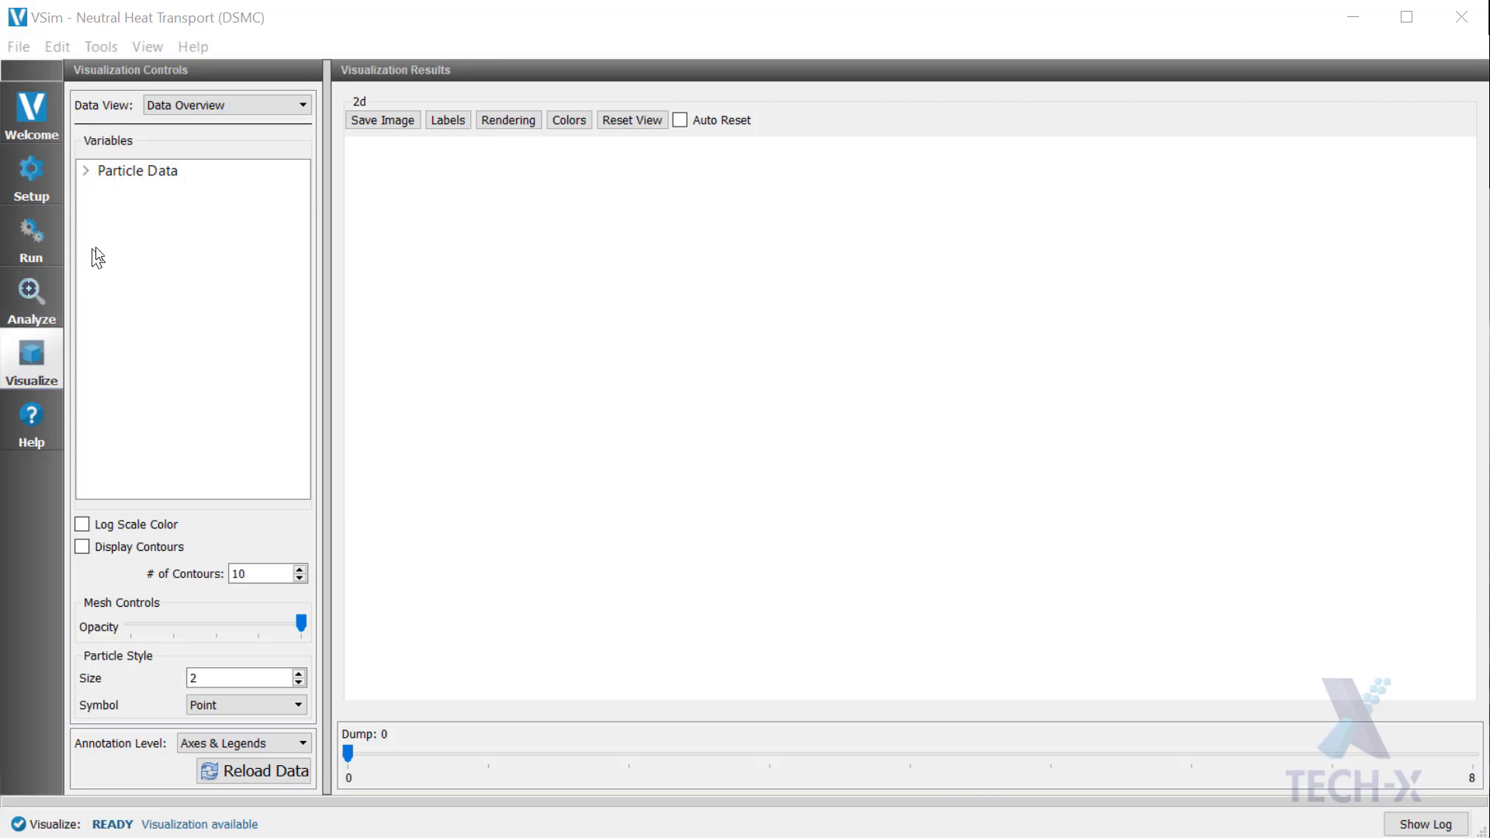
{"action": "left_click", "coordinate": [280, 104]}
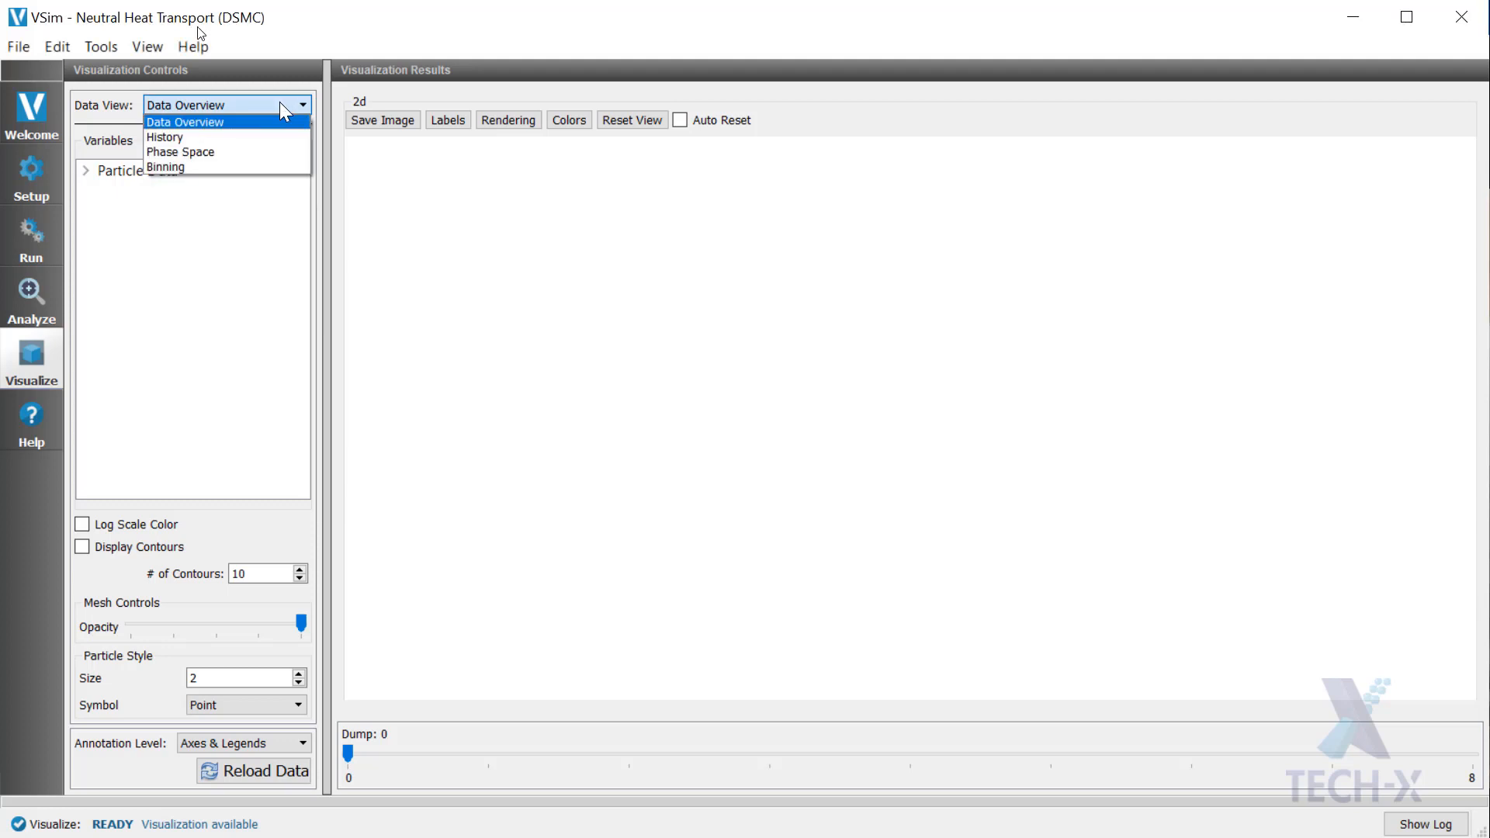
{"action": "left_click", "coordinate": [227, 124]}
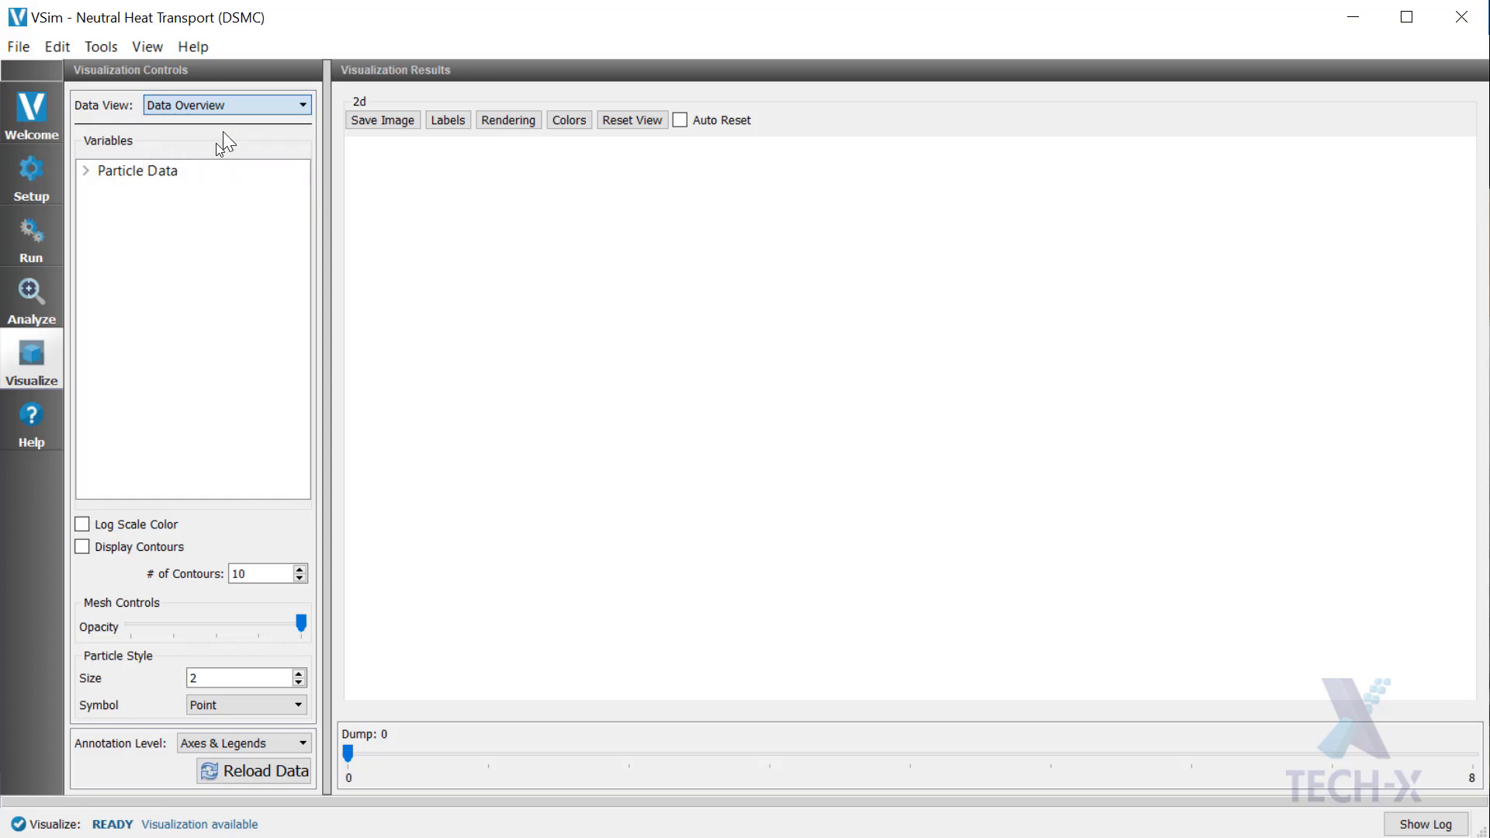
{"action": "left_click", "coordinate": [85, 171]}
{"action": "left_click", "coordinate": [104, 191]}
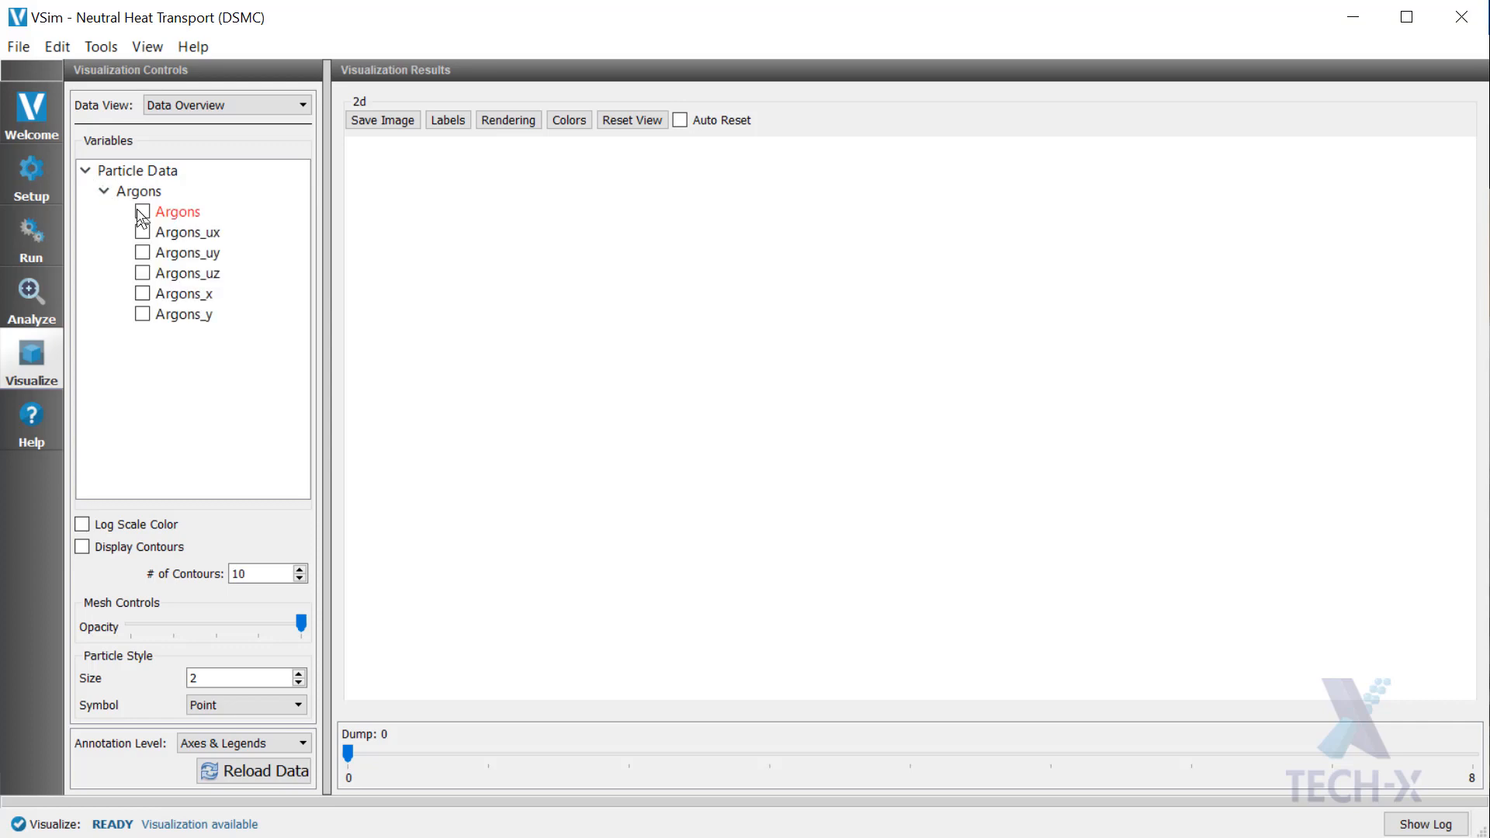
{"action": "left_click", "coordinate": [138, 210]}
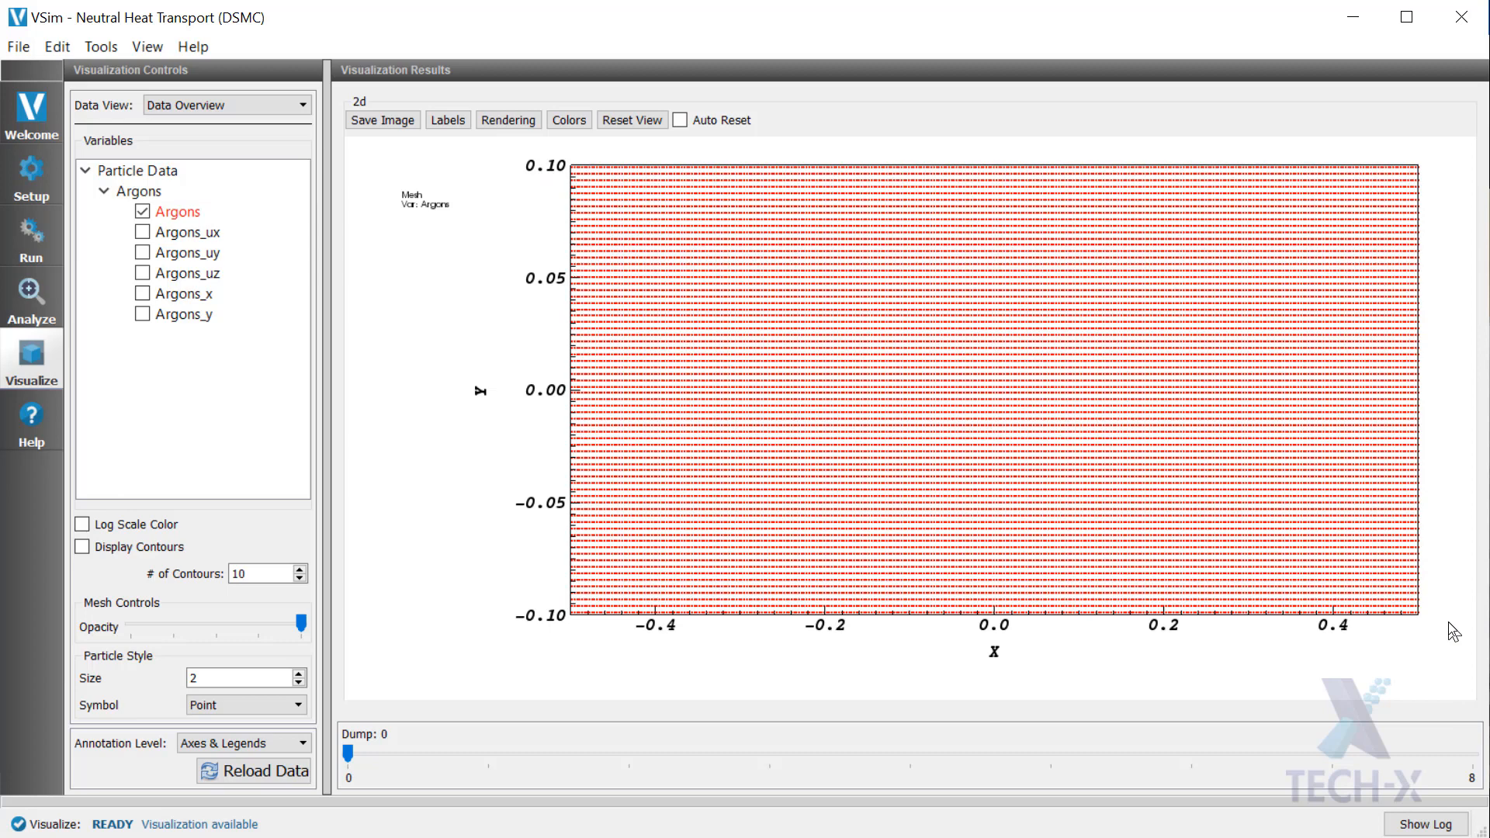
Step the Argons particle plot through the dumps up to dump 8 to examine how the distribution evolves
{"action": "left_click", "coordinate": [1473, 754]}
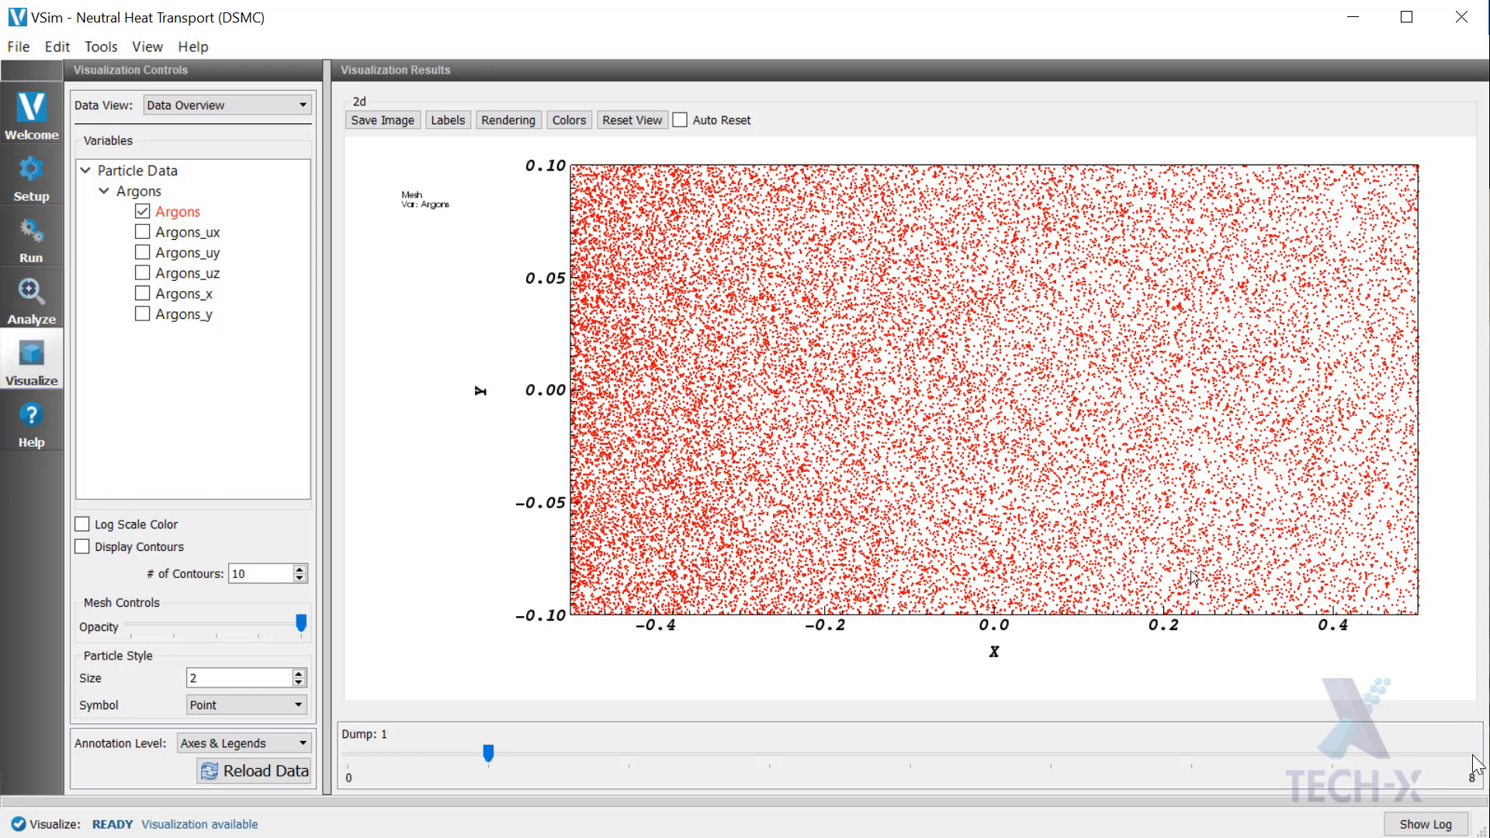
{"action": "left_click", "coordinate": [1473, 756]}
{"action": "left_click", "coordinate": [1474, 756]}
{"action": "left_click", "coordinate": [1474, 756]}
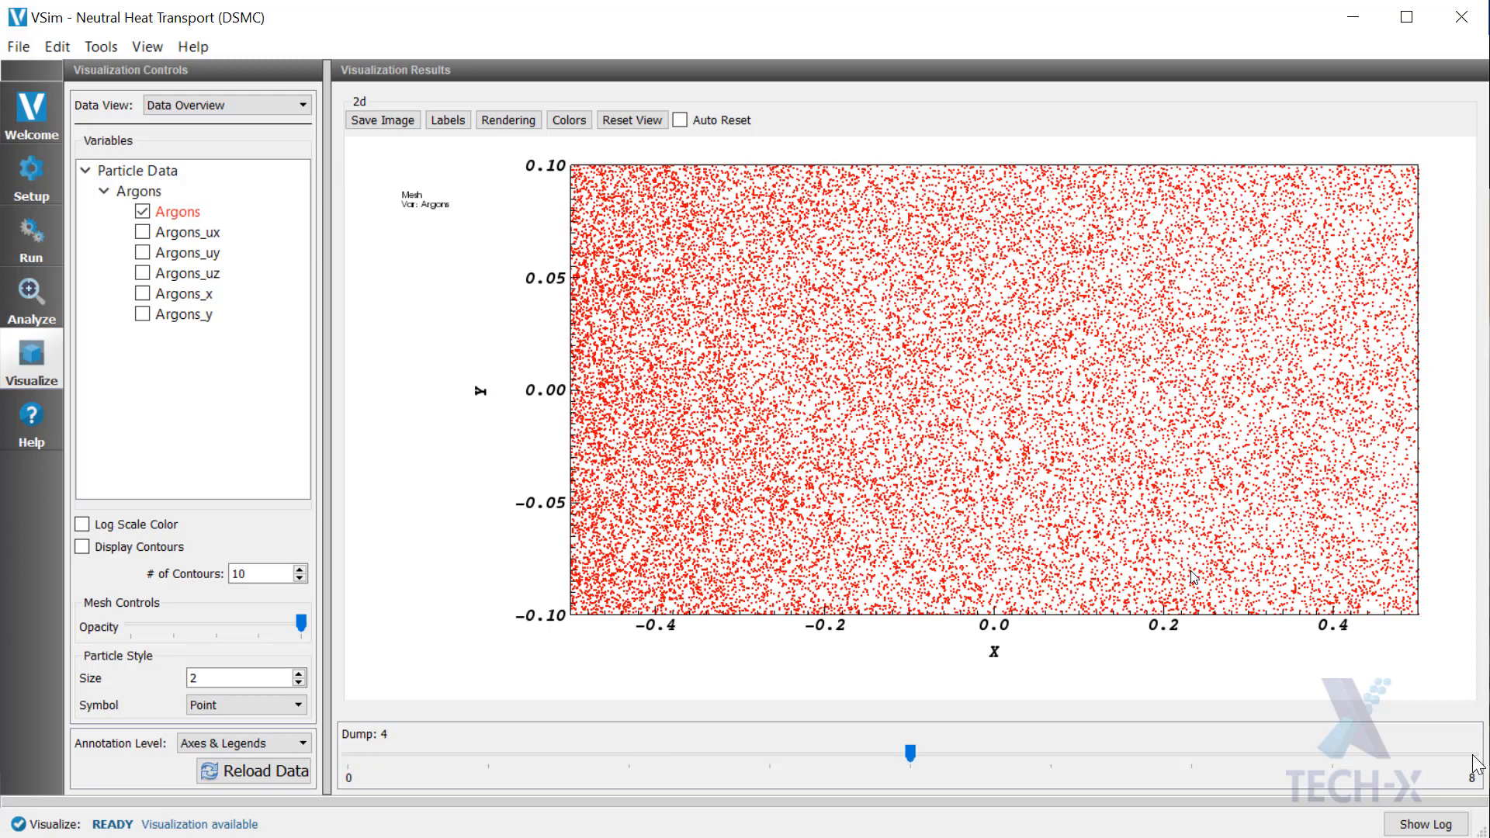
{"action": "left_click", "coordinate": [1474, 756]}
{"action": "left_click", "coordinate": [1474, 755]}
{"action": "left_click", "coordinate": [1474, 756]}
{"action": "left_click", "coordinate": [1473, 756]}
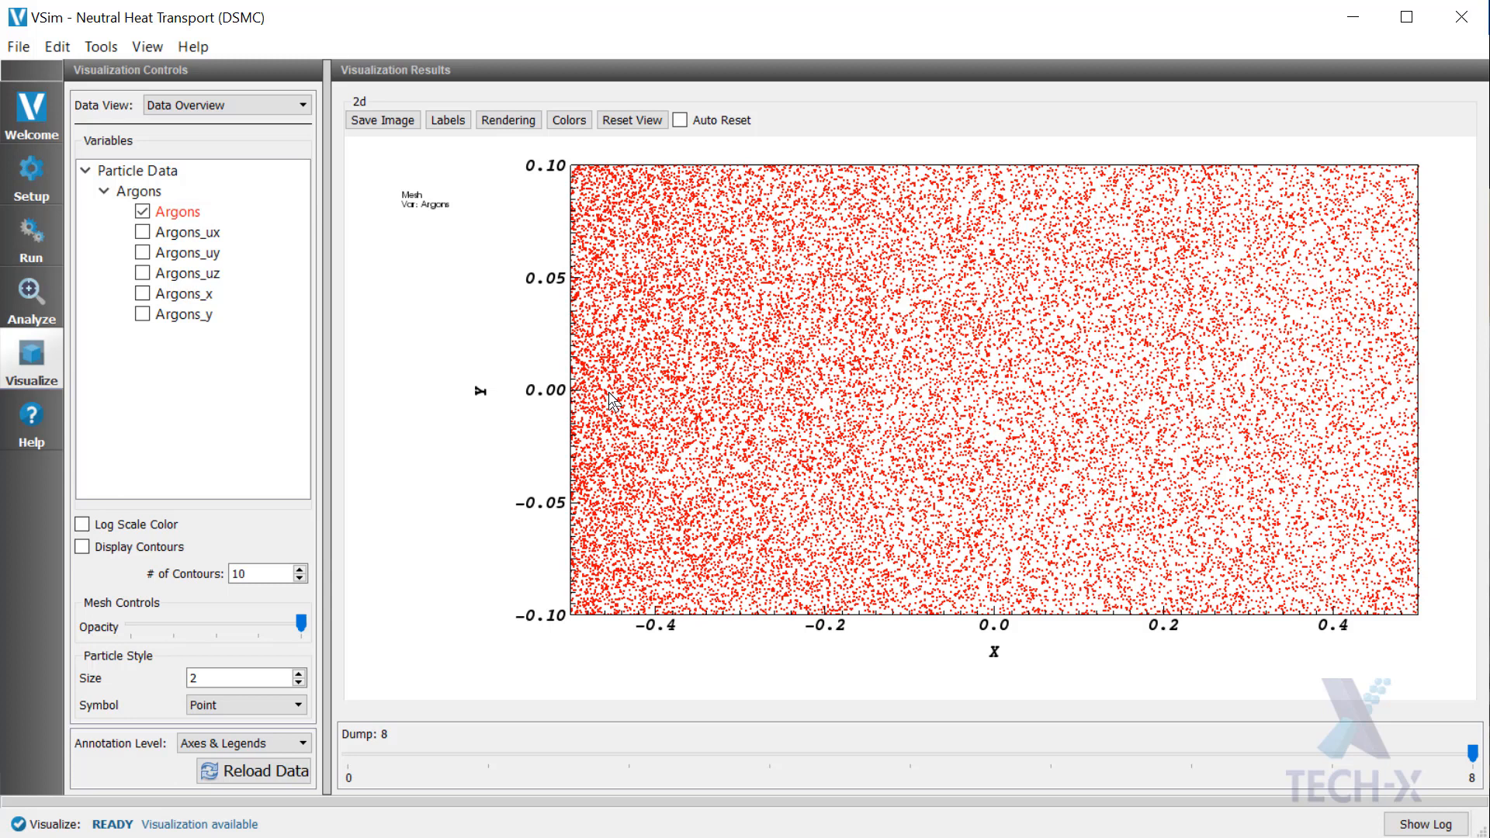
Draw a Phase Space plot of Argons_ux against Argons_x, and view it at dumps 0 and 7
{"action": "left_click", "coordinate": [236, 100]}
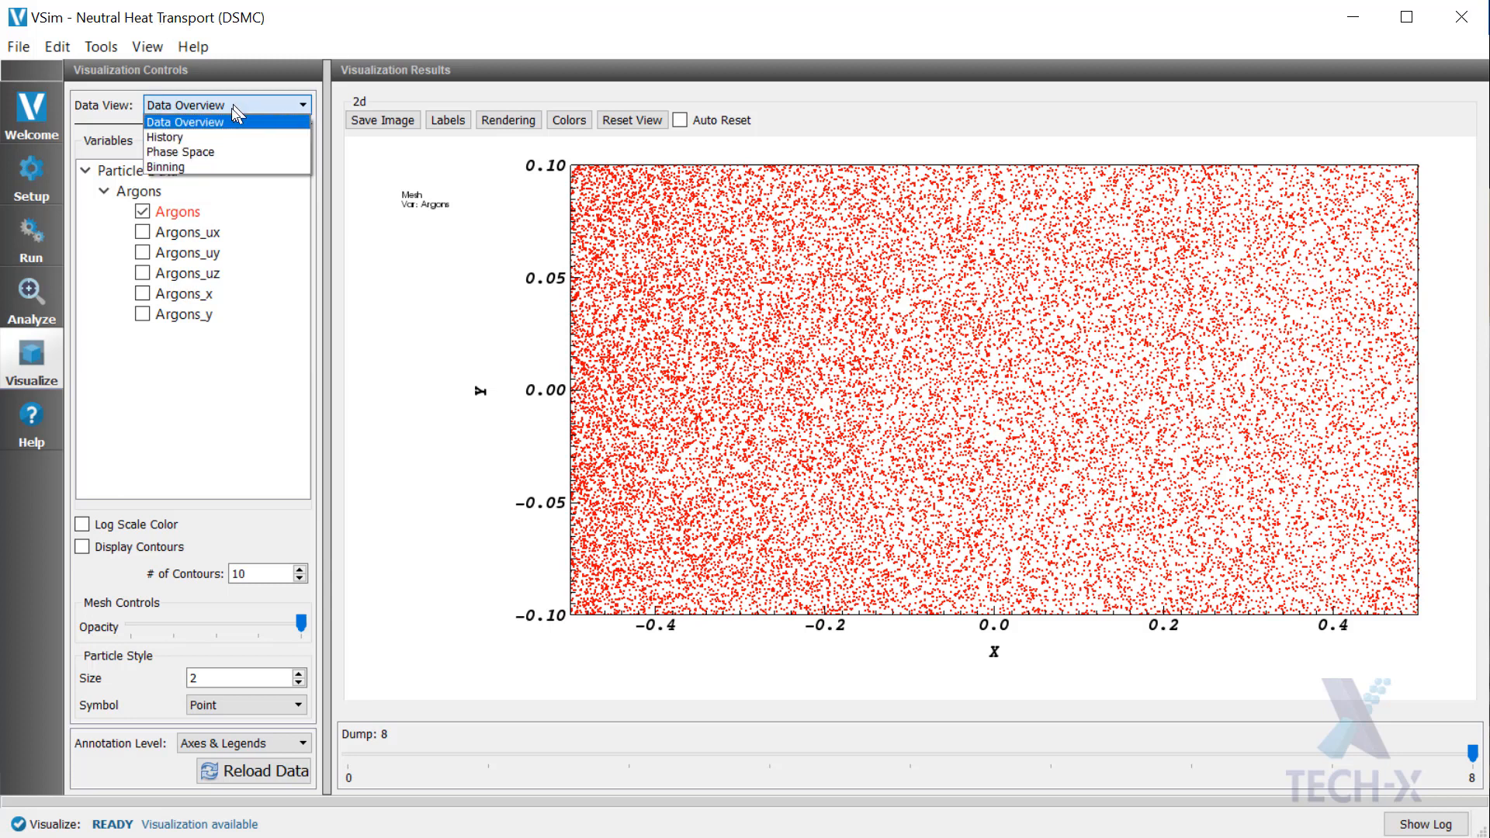
{"action": "left_click", "coordinate": [218, 152]}
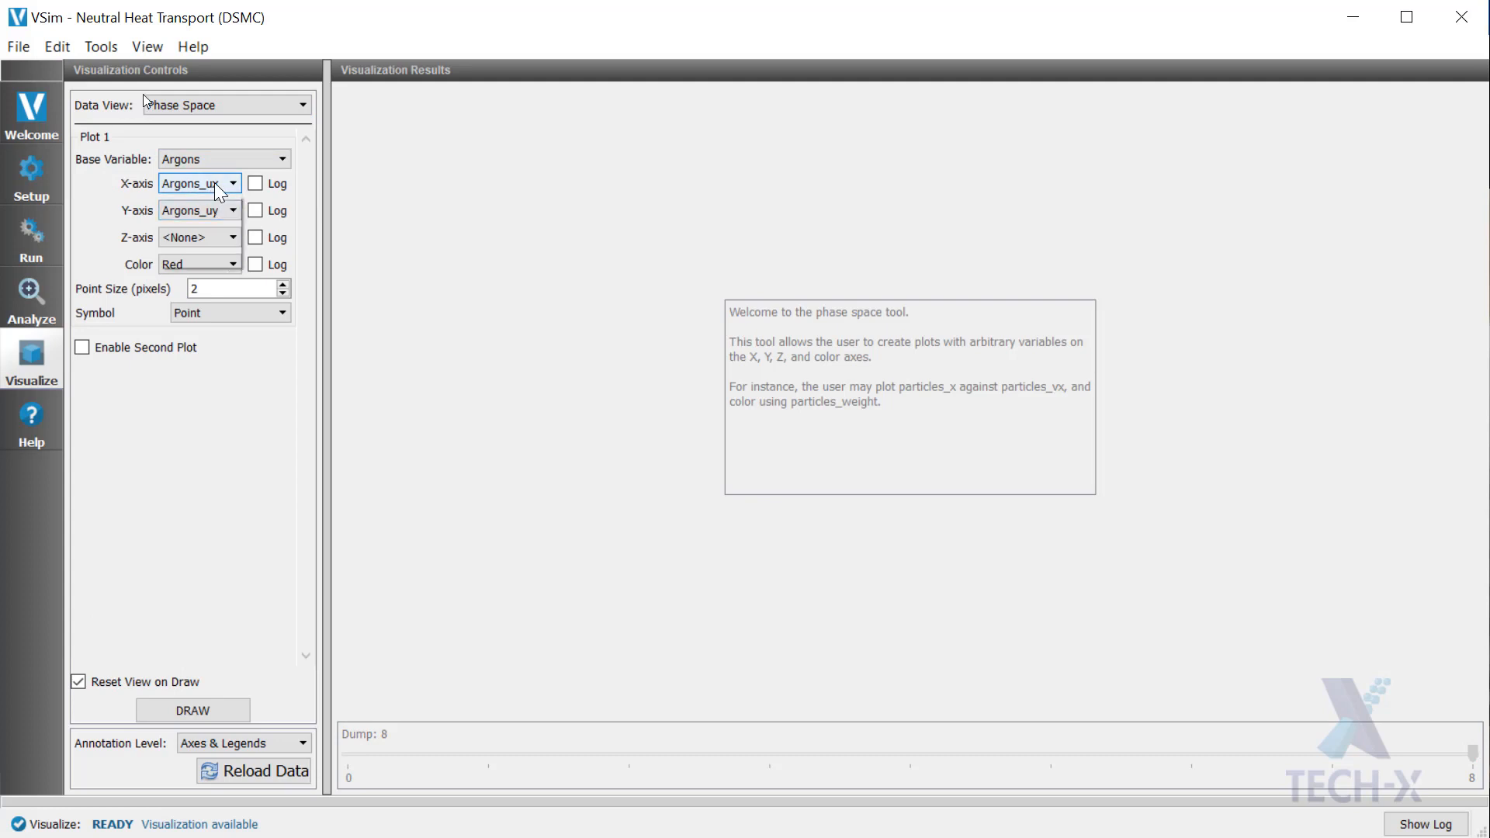
{"action": "left_click", "coordinate": [214, 183]}
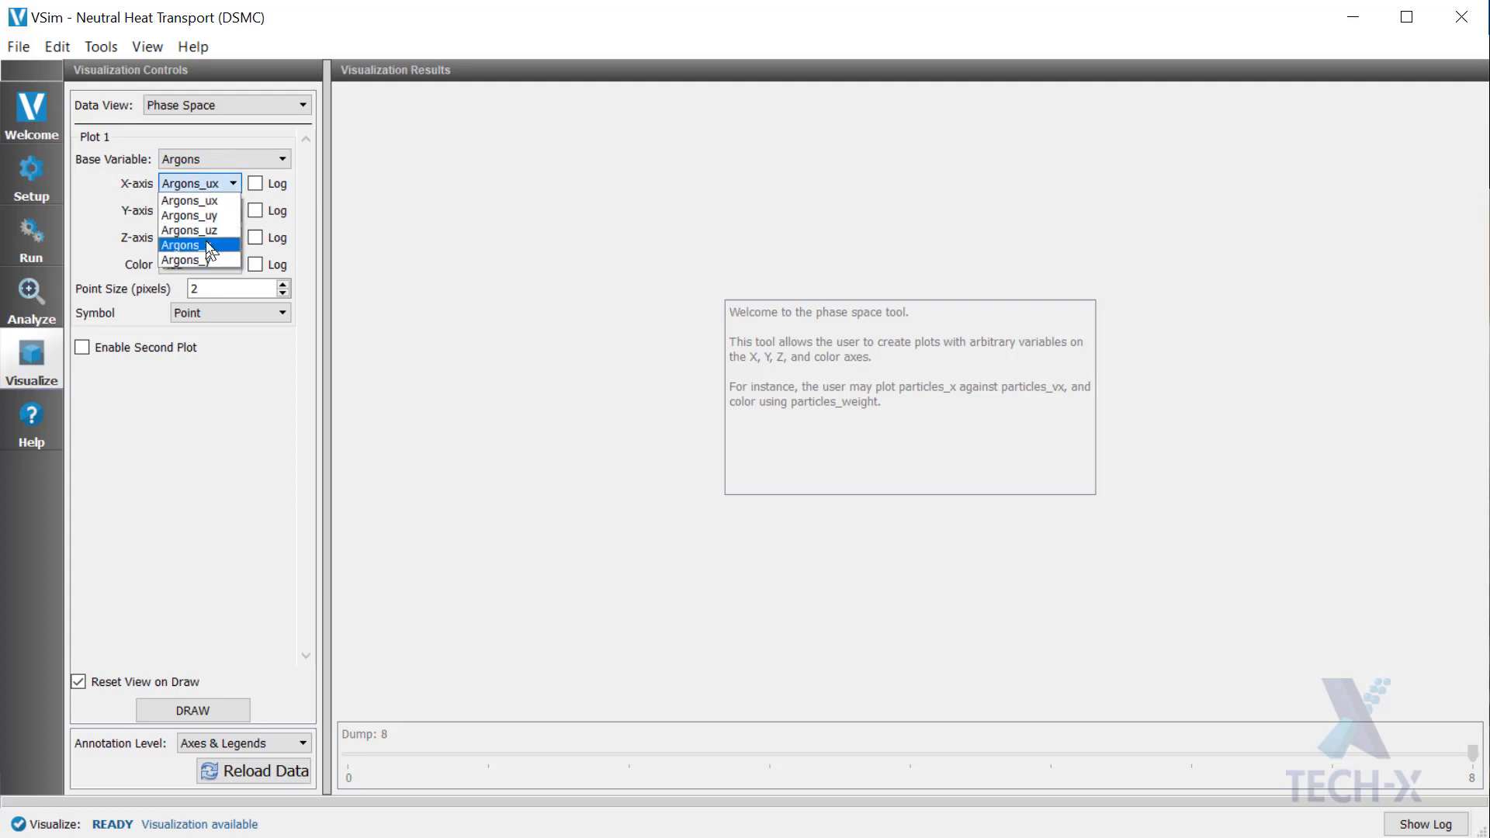
{"action": "left_click", "coordinate": [207, 240]}
{"action": "left_click", "coordinate": [212, 211]}
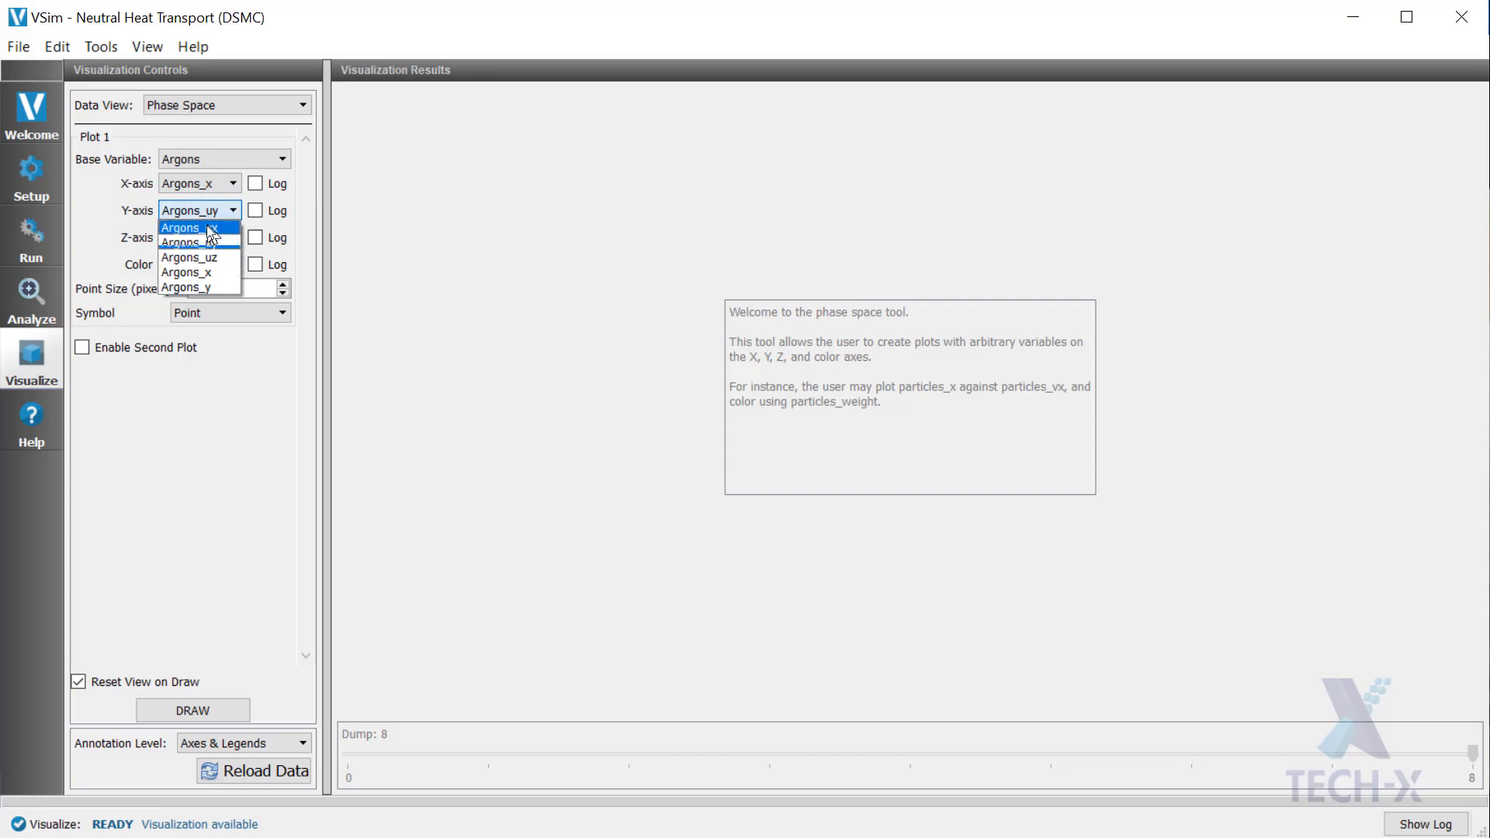
{"action": "left_click", "coordinate": [211, 228]}
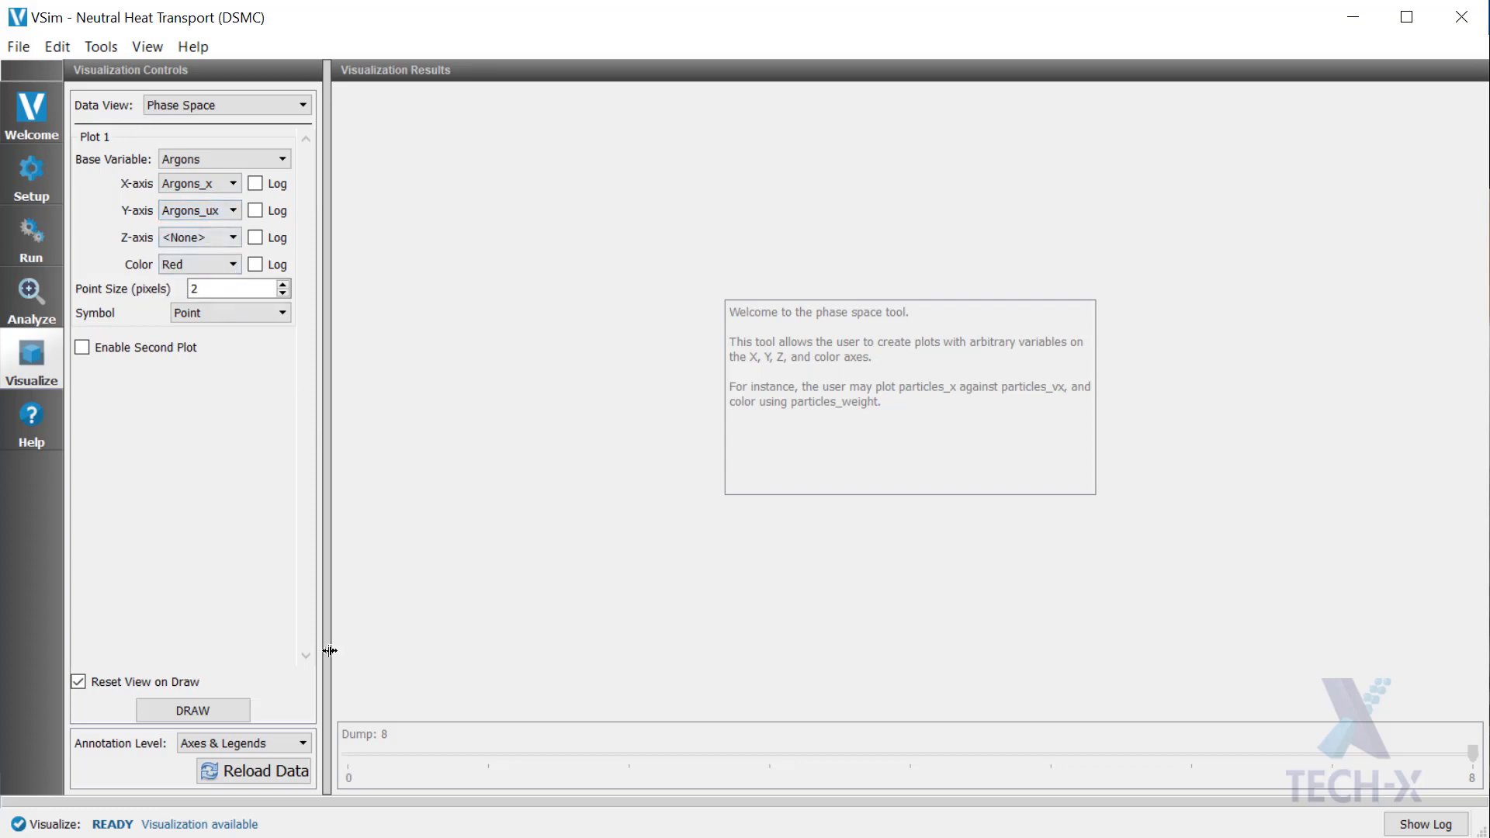
{"action": "left_click", "coordinate": [179, 711]}
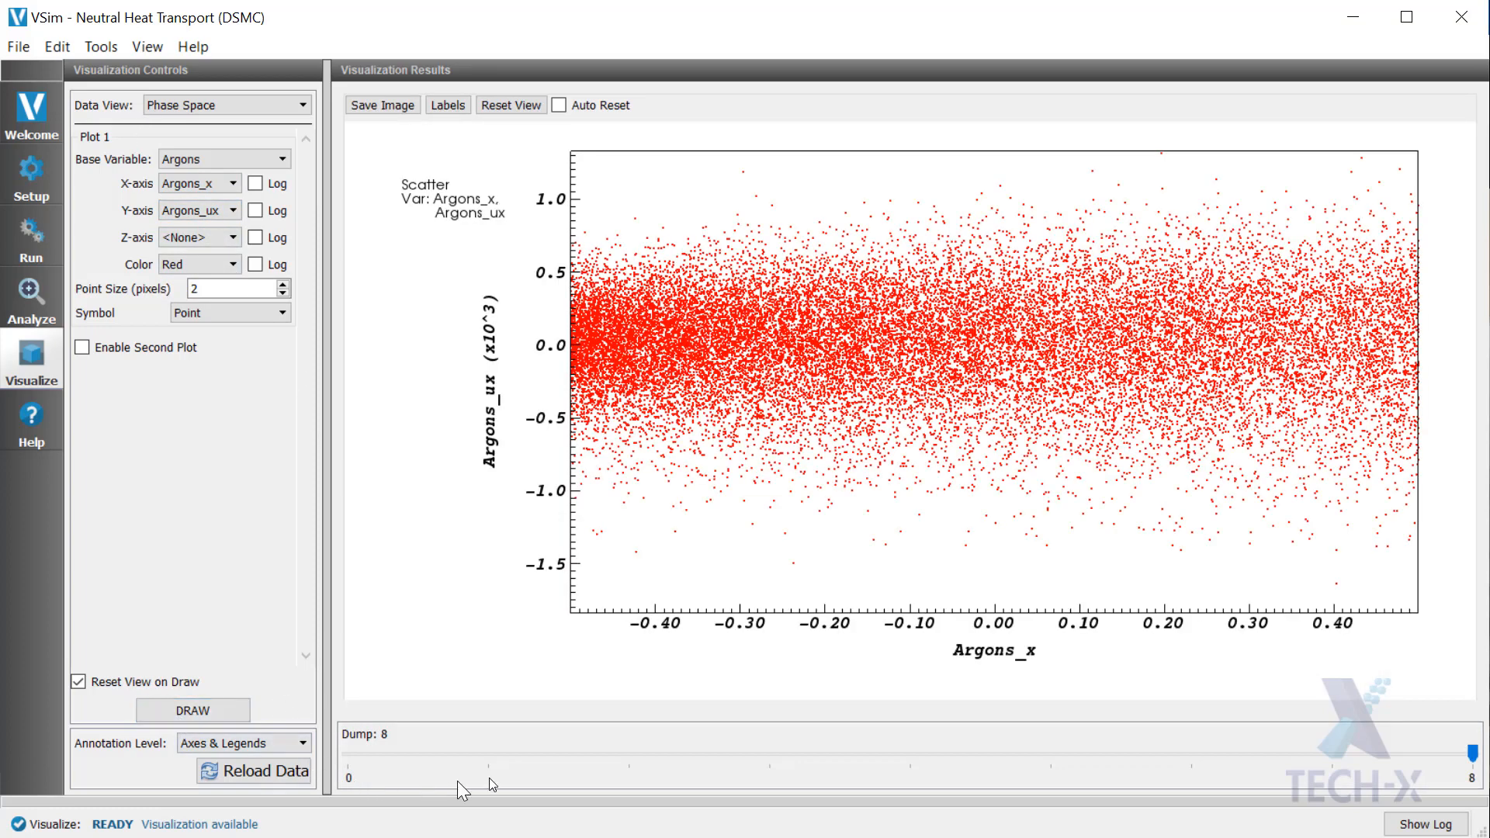
{"action": "left_click_drag", "start_coordinate": [1472, 757], "coordinate": [371, 762]}
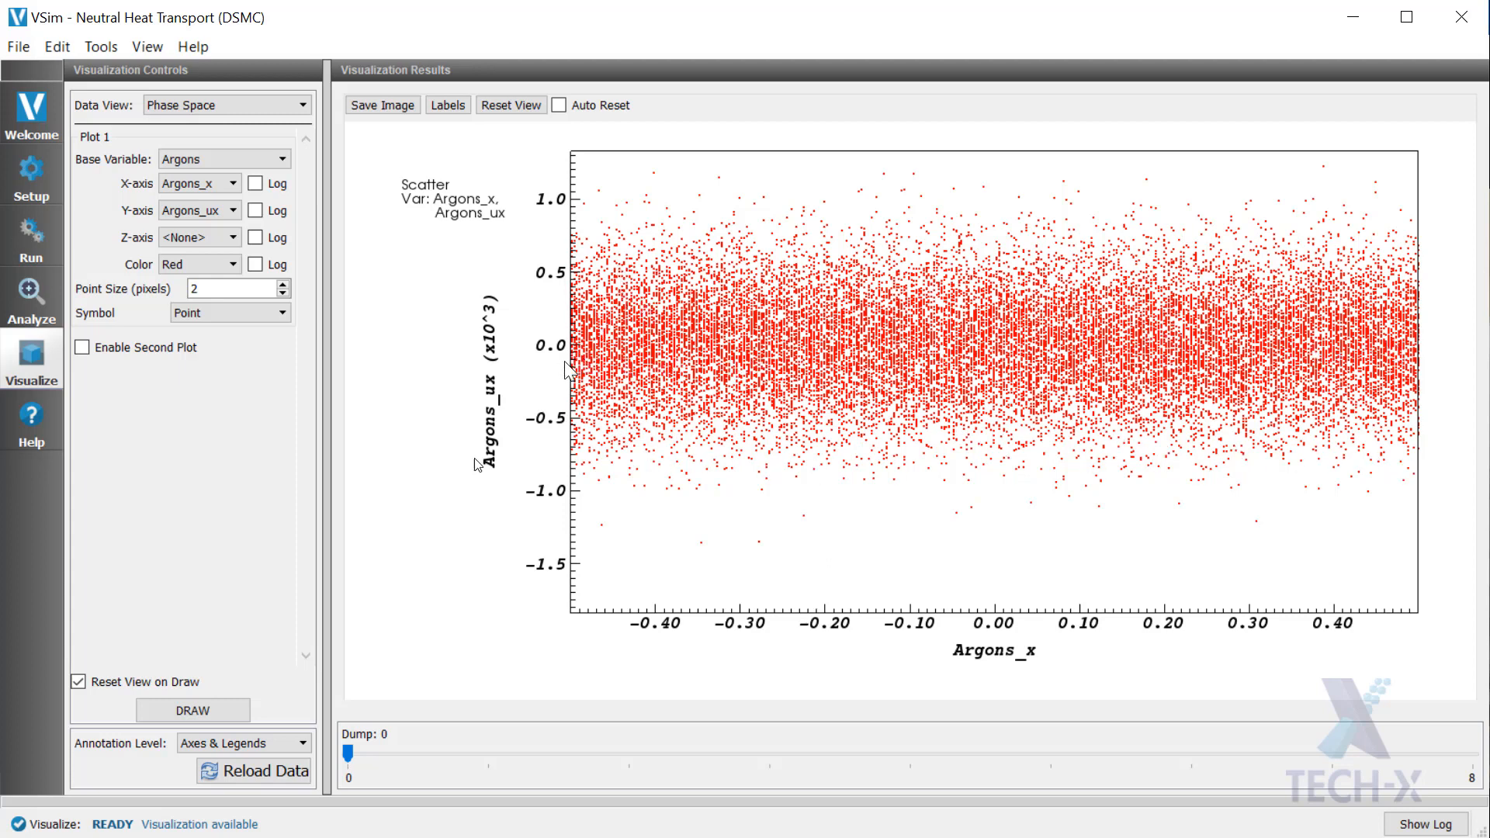
{"action": "left_click", "coordinate": [1465, 760]}
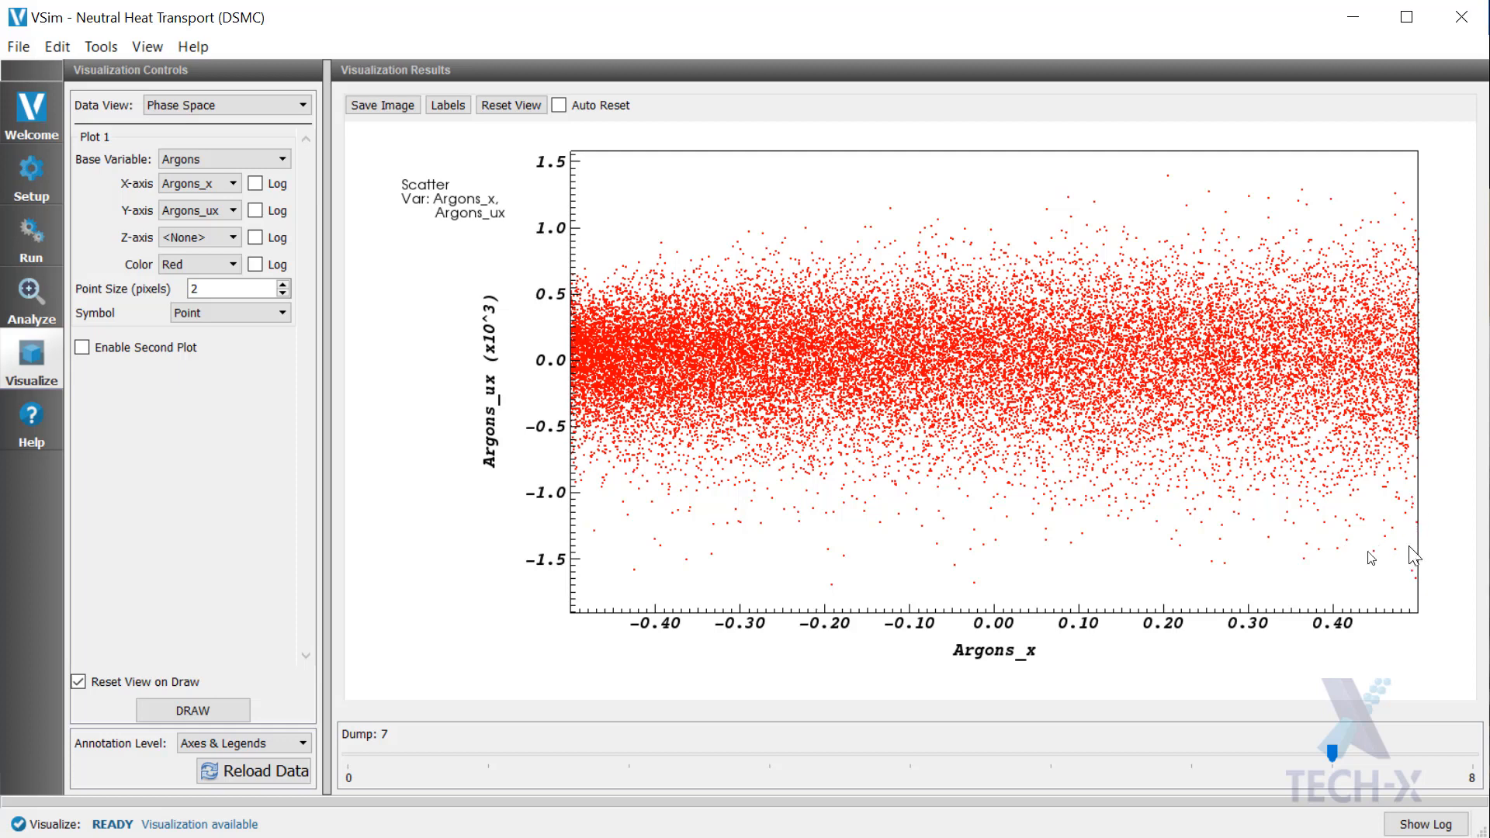
Show the History data view with only the AverageEnergyExchange graph, setting graphs 1, 3 and 4 to <None>
{"action": "left_click", "coordinate": [173, 105]}
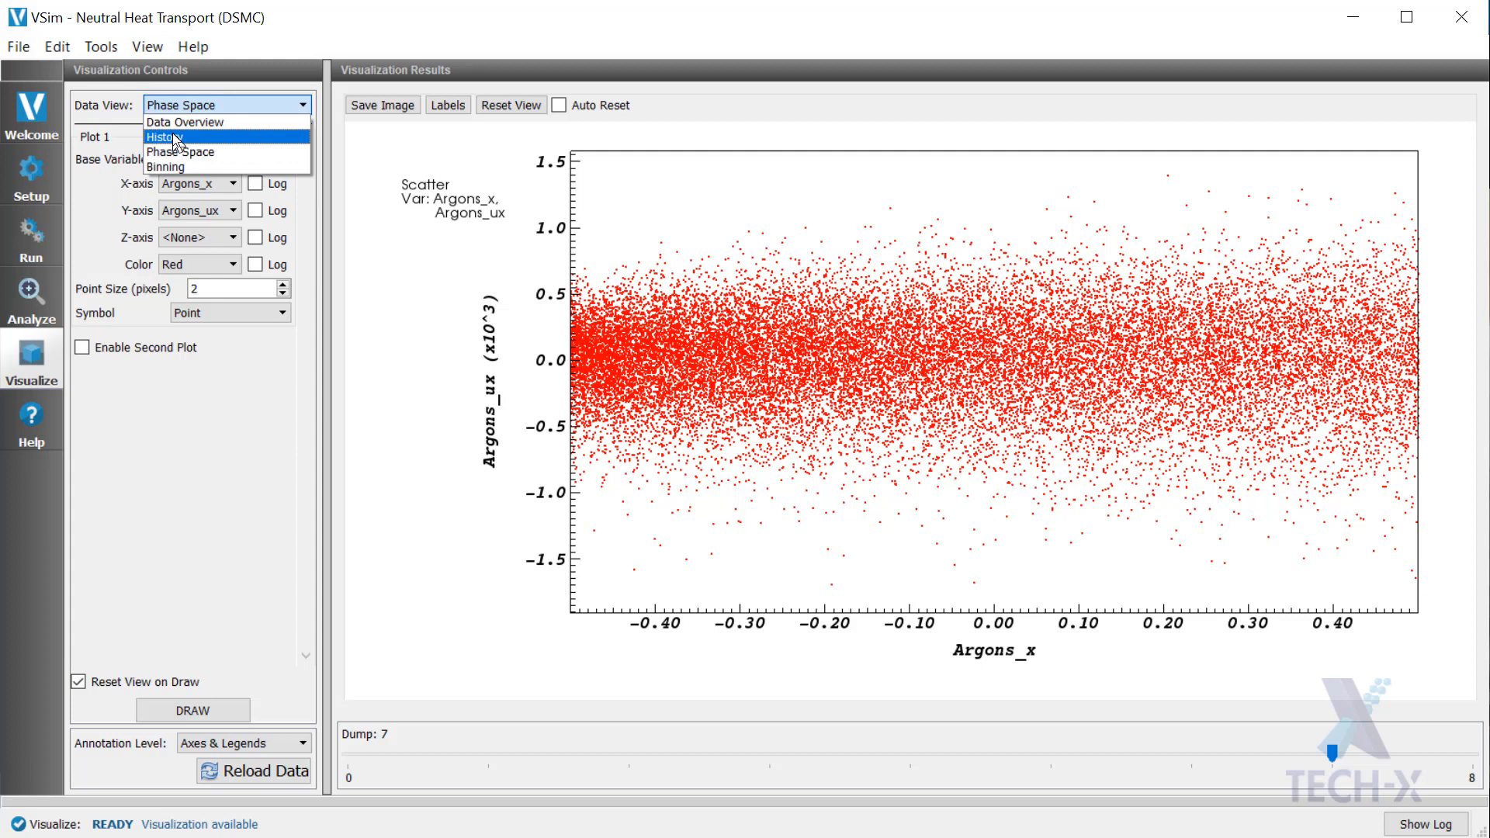
{"action": "left_click", "coordinate": [175, 138]}
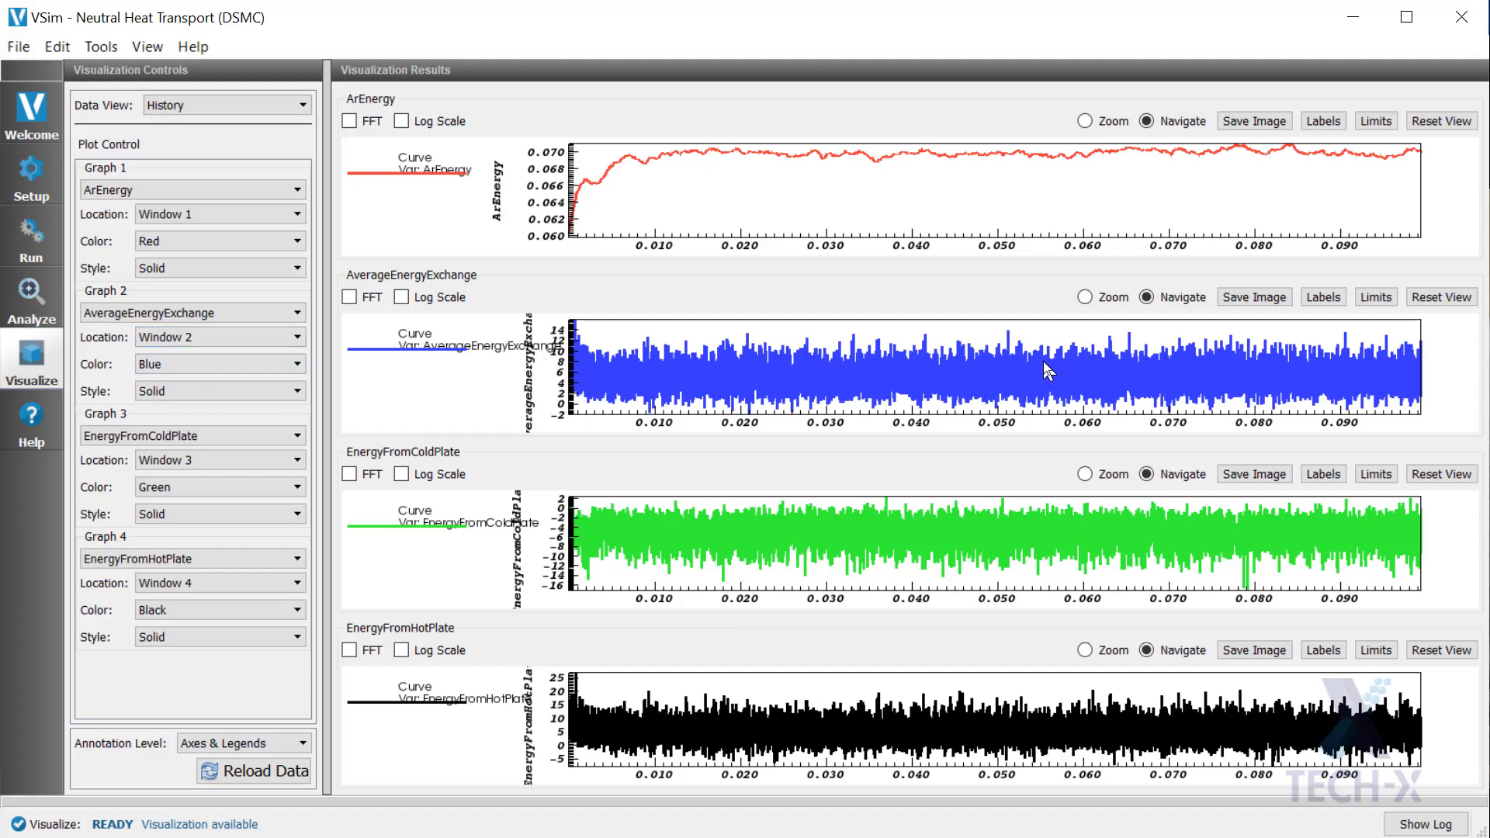
{"action": "left_click", "coordinate": [116, 436]}
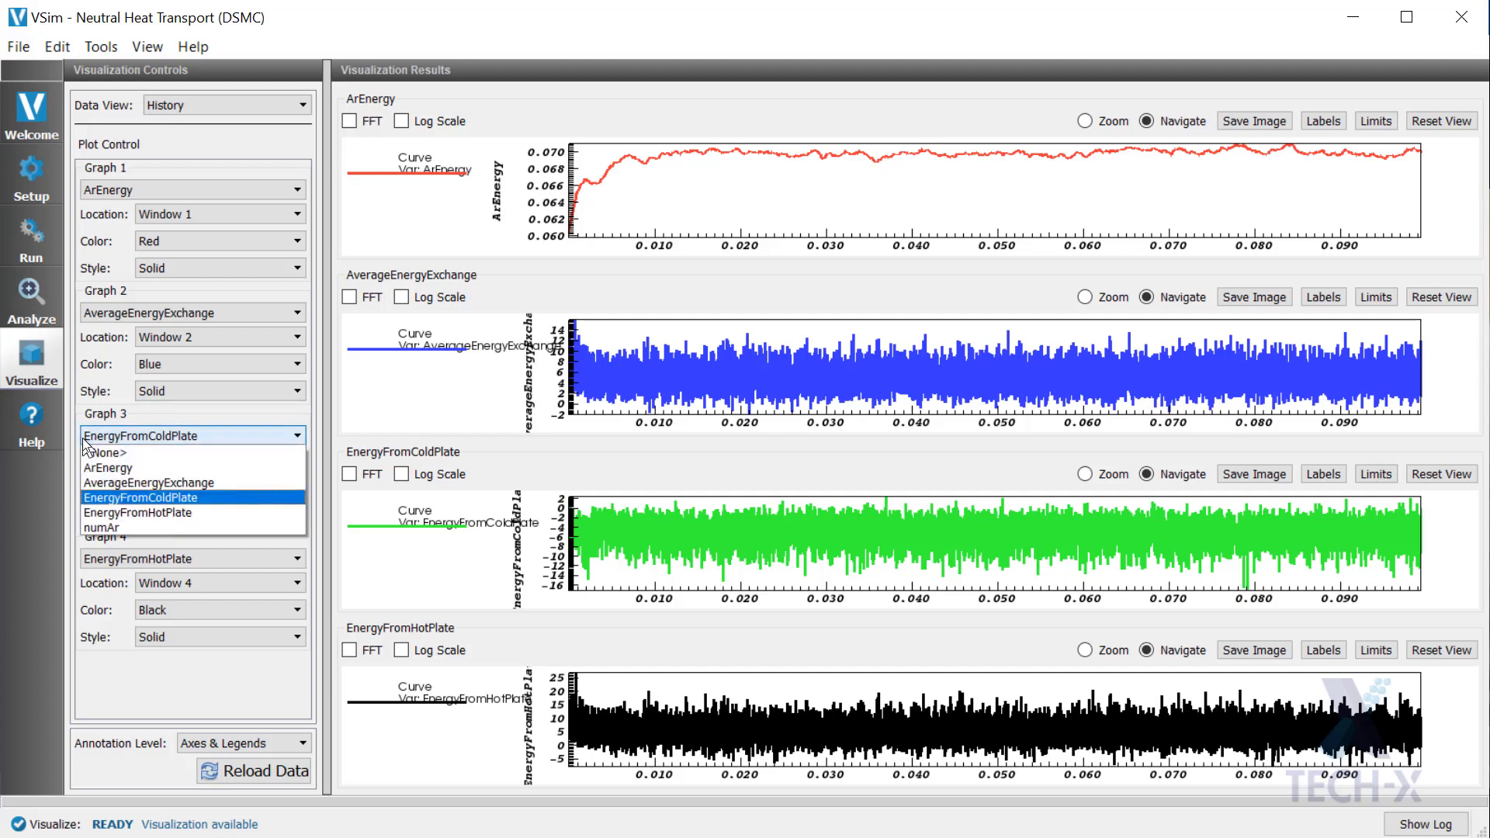
{"action": "left_click", "coordinate": [98, 451]}
{"action": "left_click", "coordinate": [99, 562]}
{"action": "left_click", "coordinate": [101, 575]}
{"action": "left_click", "coordinate": [155, 190]}
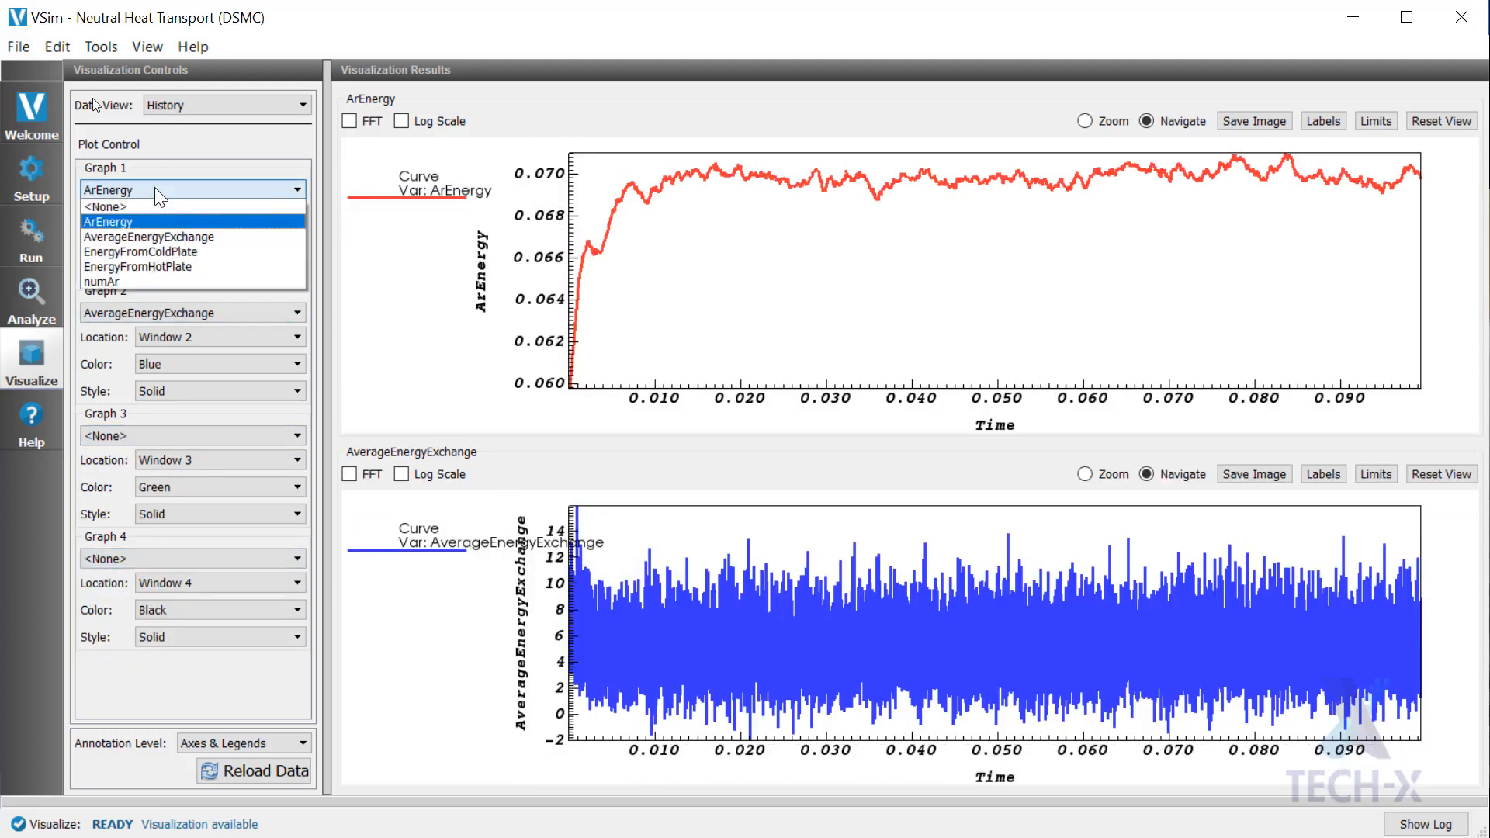
{"action": "left_click", "coordinate": [140, 203]}
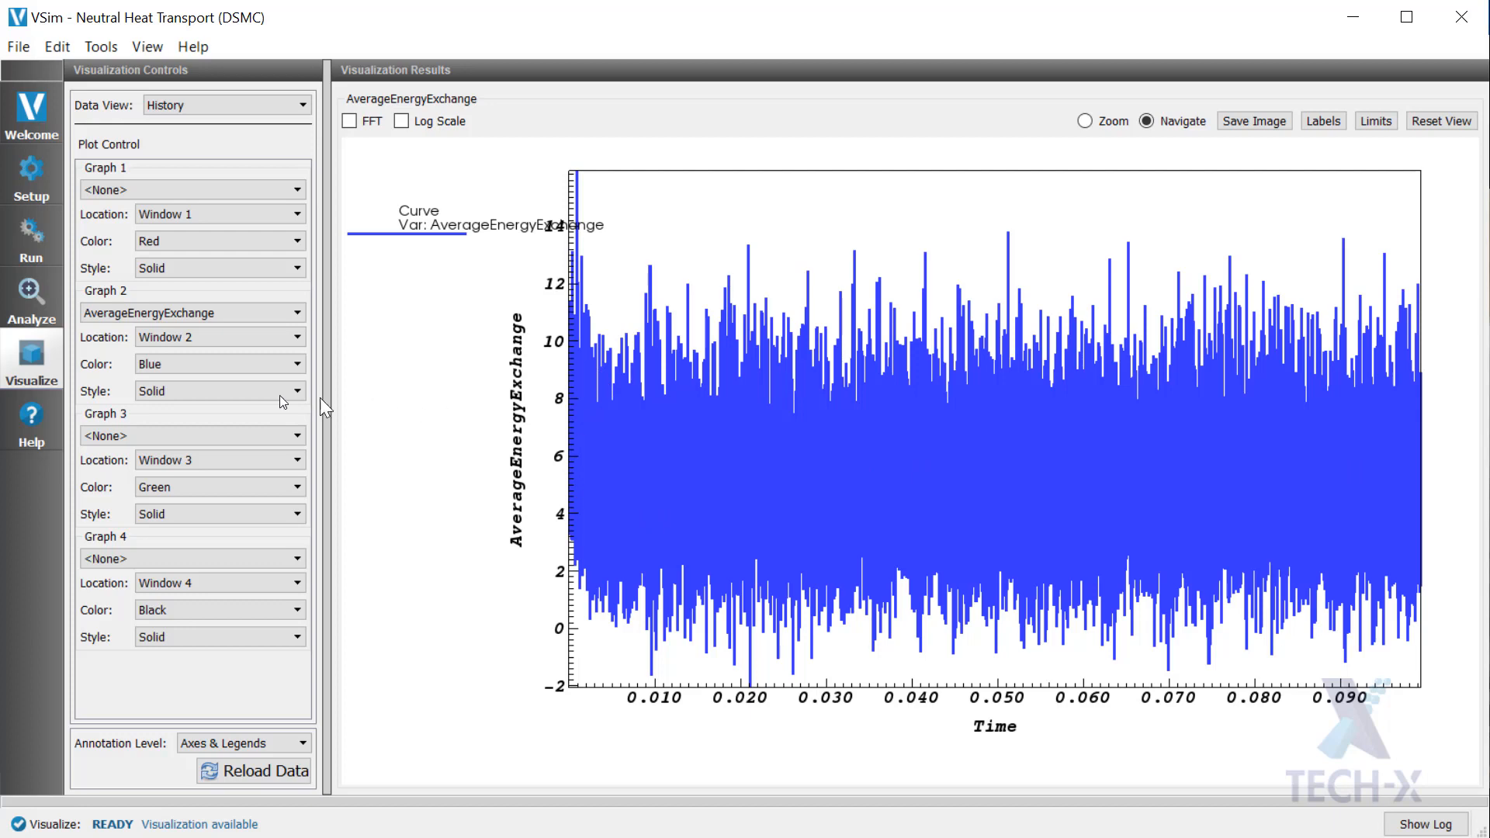
Open the VSim for Plasma Discharges Examples section of the VSim Examples documentation
{"action": "left_click", "coordinate": [29, 419]}
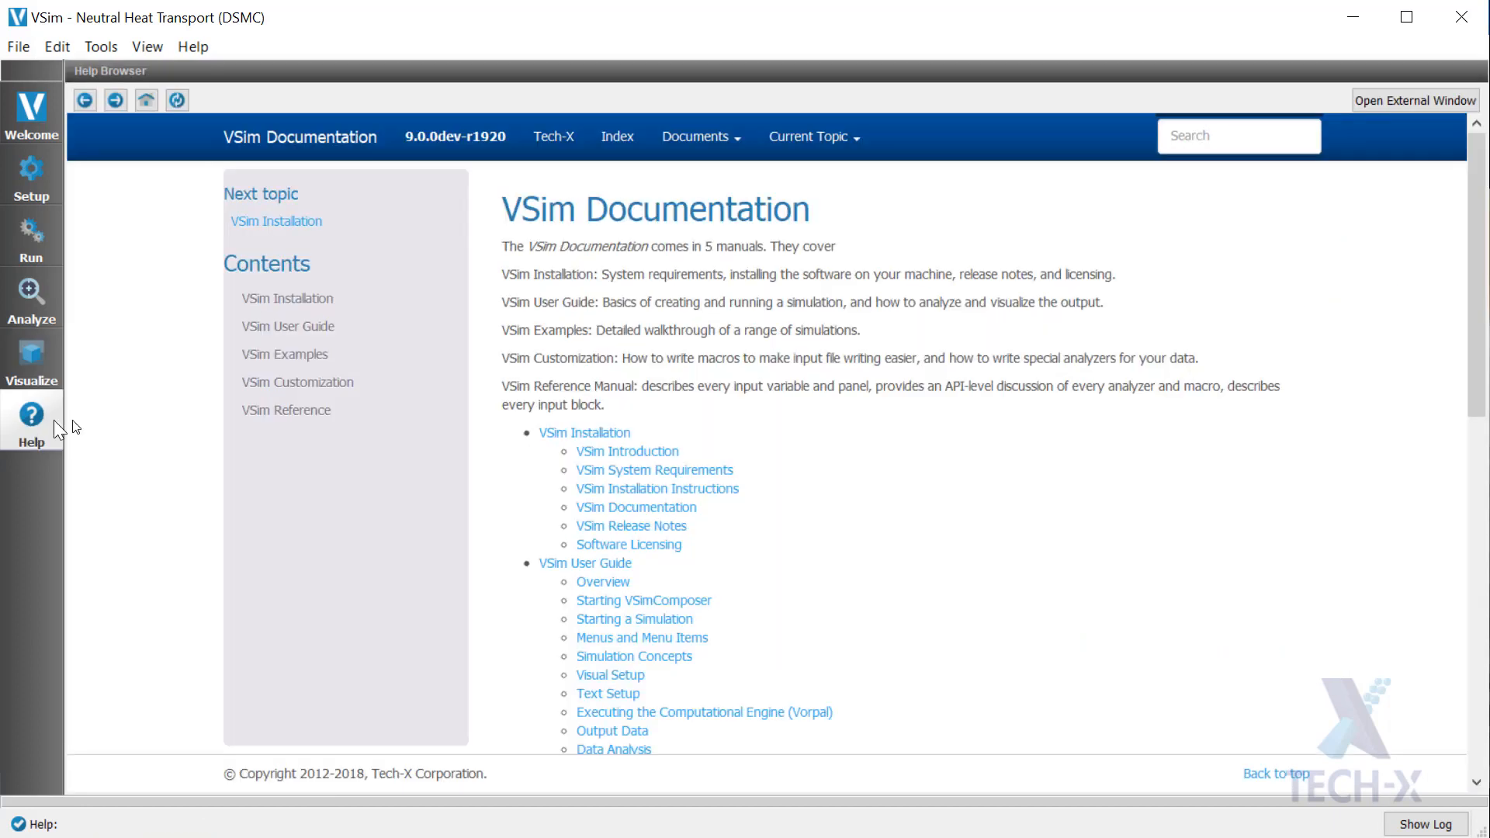
{"action": "left_click", "coordinate": [287, 350]}
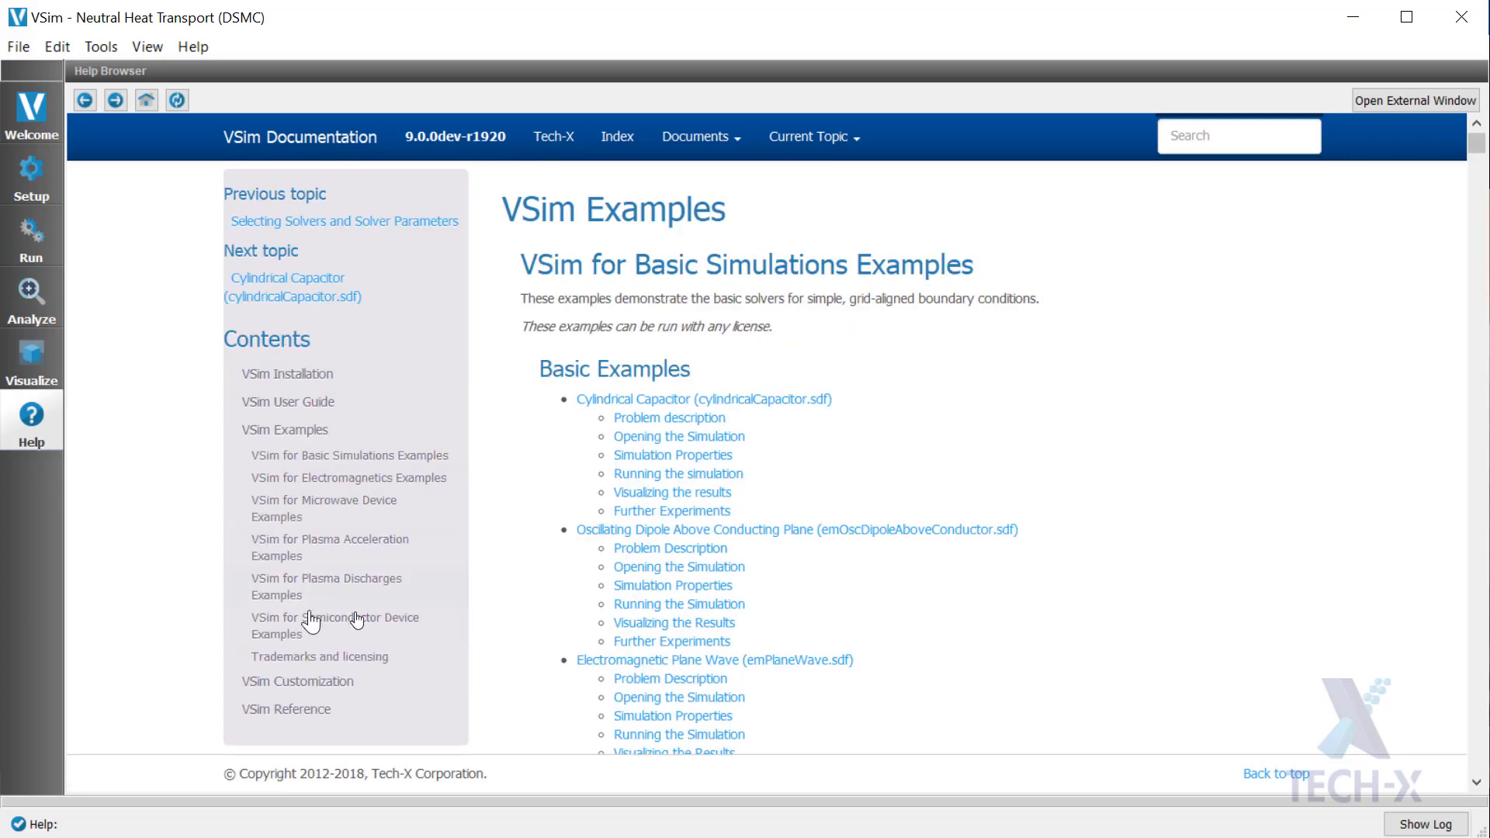
{"action": "left_click", "coordinate": [351, 586]}
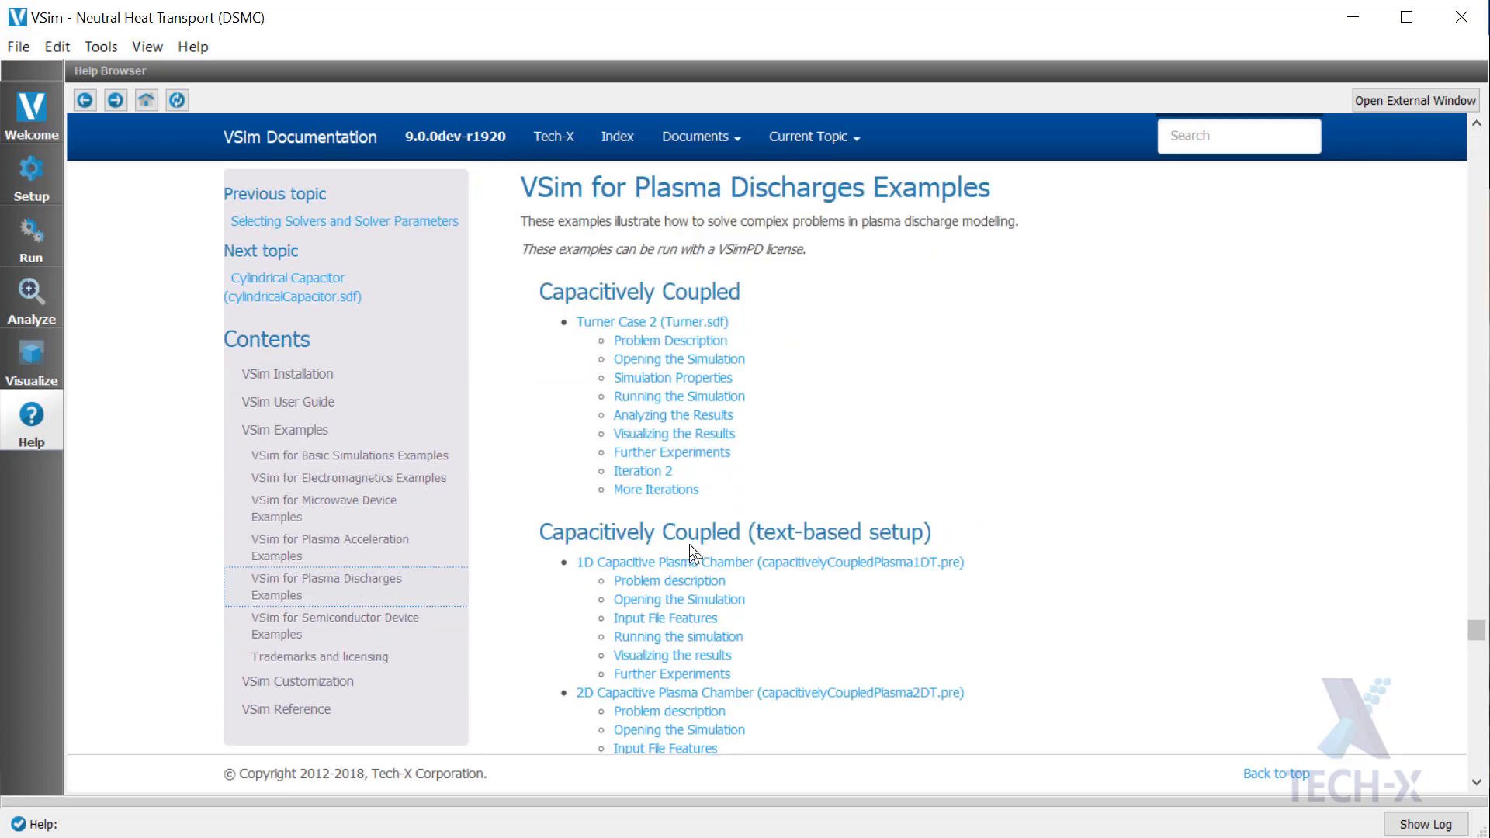
Open the Neutral Heat Transport (neutralHeatTransport.sdf) page from the Other PD examples in the documentation
{"action": "scroll", "coordinate": [692, 556], "scroll_direction": "down", "scroll_amount": 10}
{"action": "scroll", "coordinate": [690, 547], "scroll_direction": "down", "scroll_amount": 15}
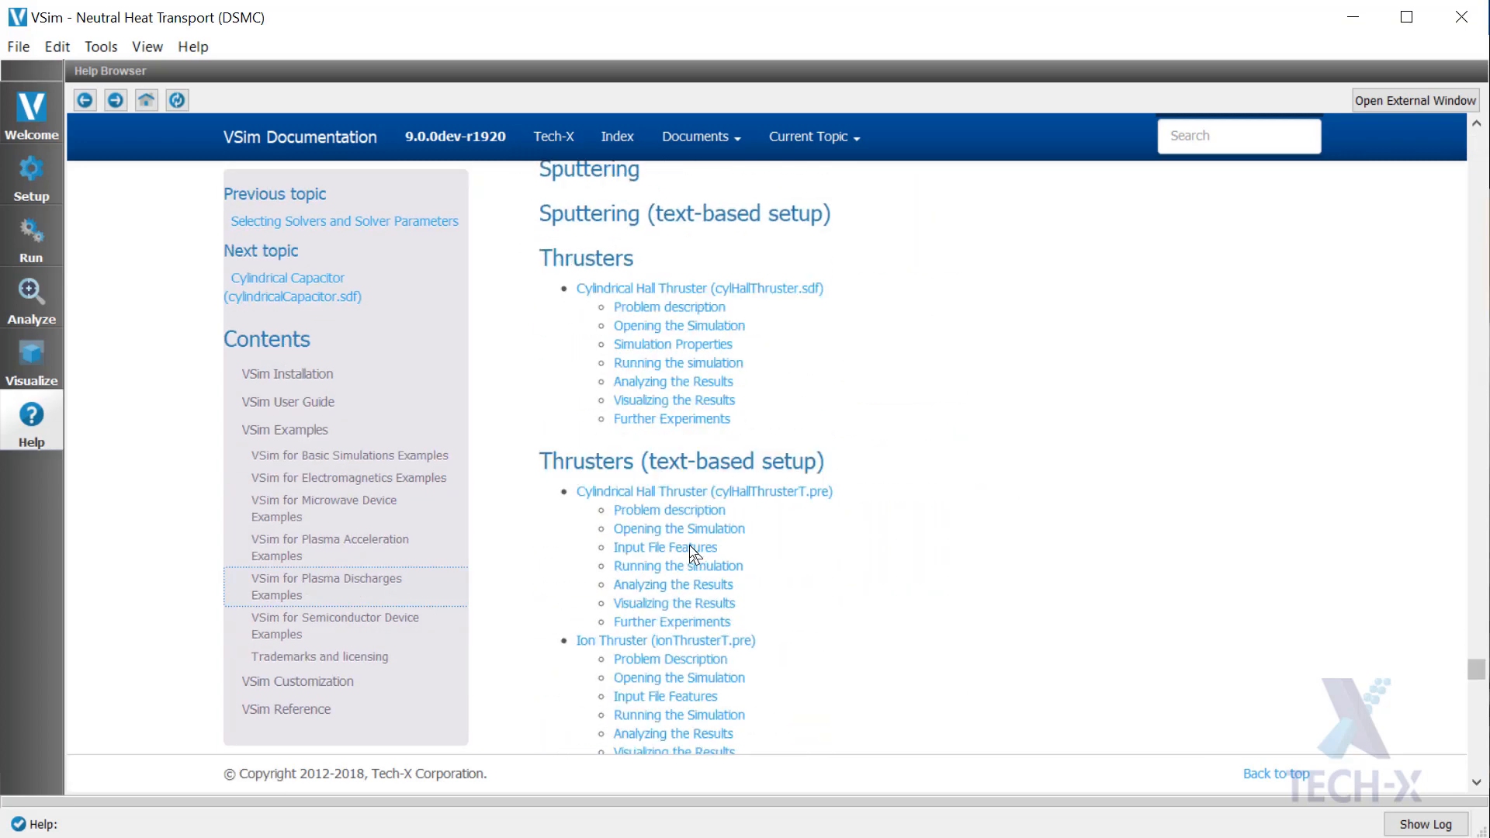
{"action": "scroll", "coordinate": [690, 556], "scroll_direction": "up", "scroll_amount": 3}
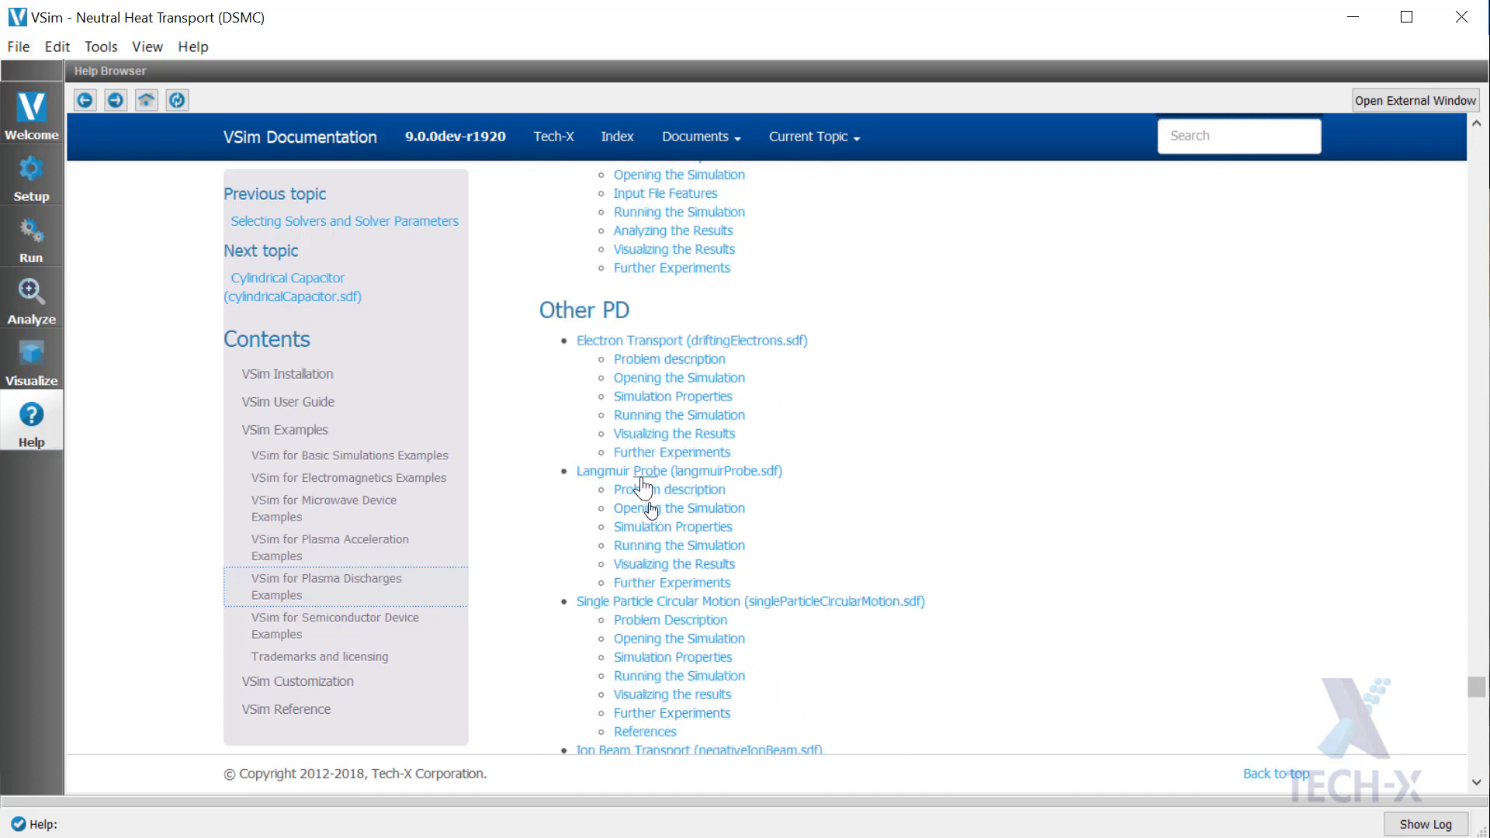
{"action": "scroll", "coordinate": [644, 496], "scroll_direction": "down", "scroll_amount": 4}
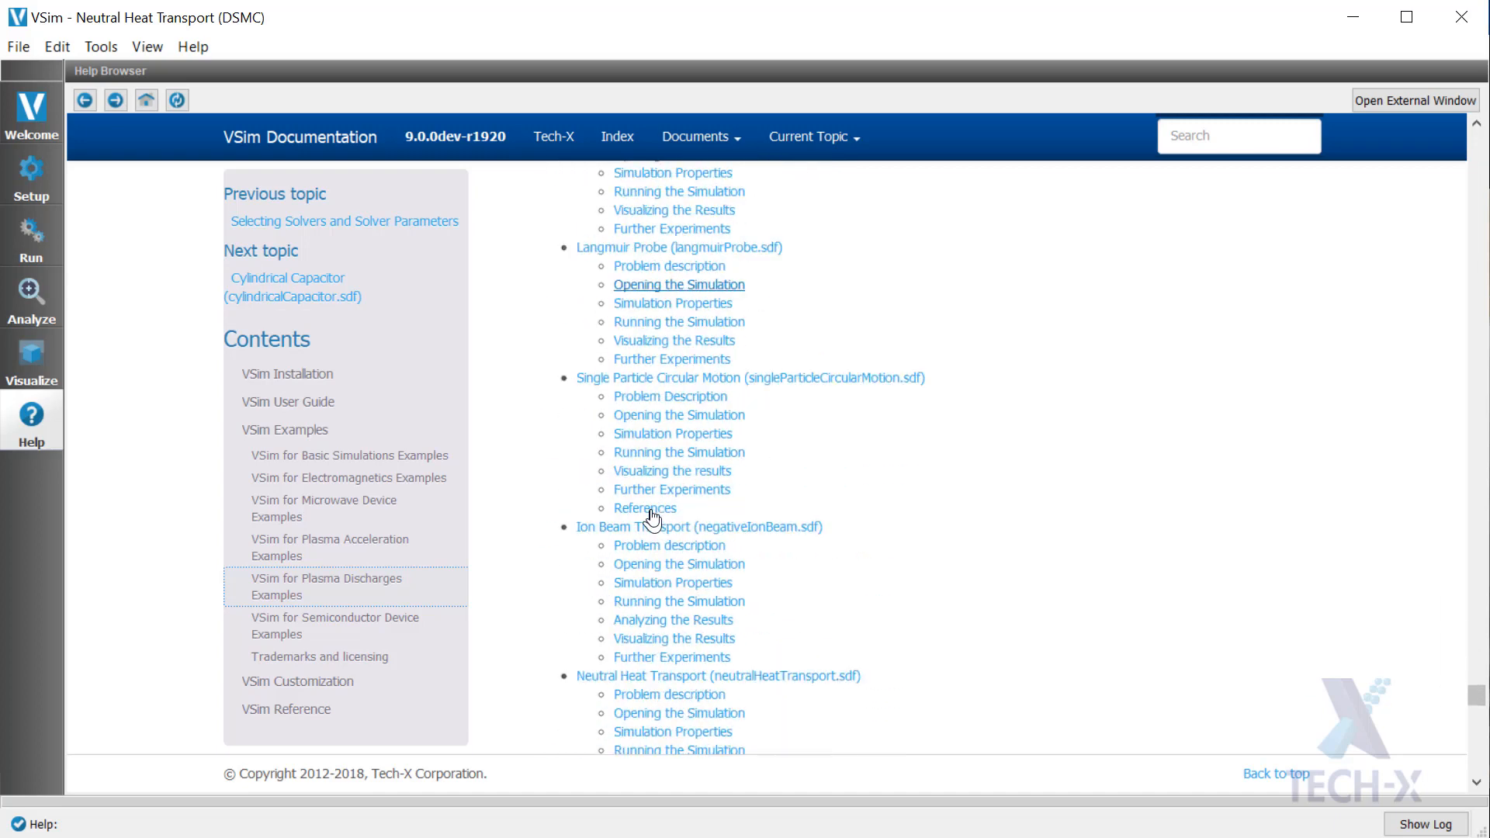
{"action": "left_click", "coordinate": [617, 678]}
Examine the example page's closing plot of heat flux against pressure, and return to the AverageEnergyExchange history graph
{"action": "scroll", "coordinate": [740, 436], "scroll_direction": "down", "scroll_amount": 10}
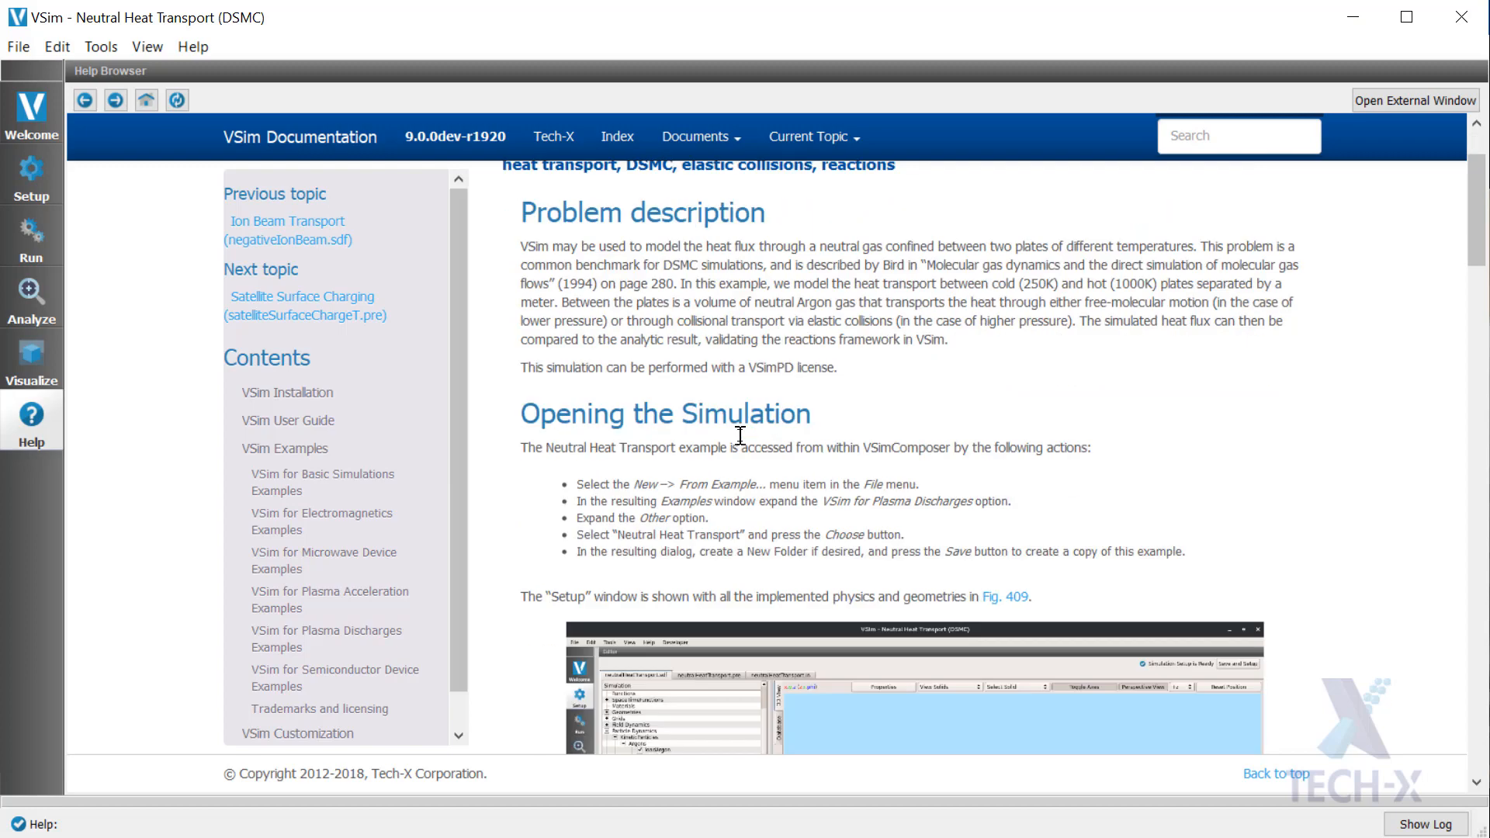
{"action": "scroll", "coordinate": [740, 436], "scroll_direction": "down", "scroll_amount": 12}
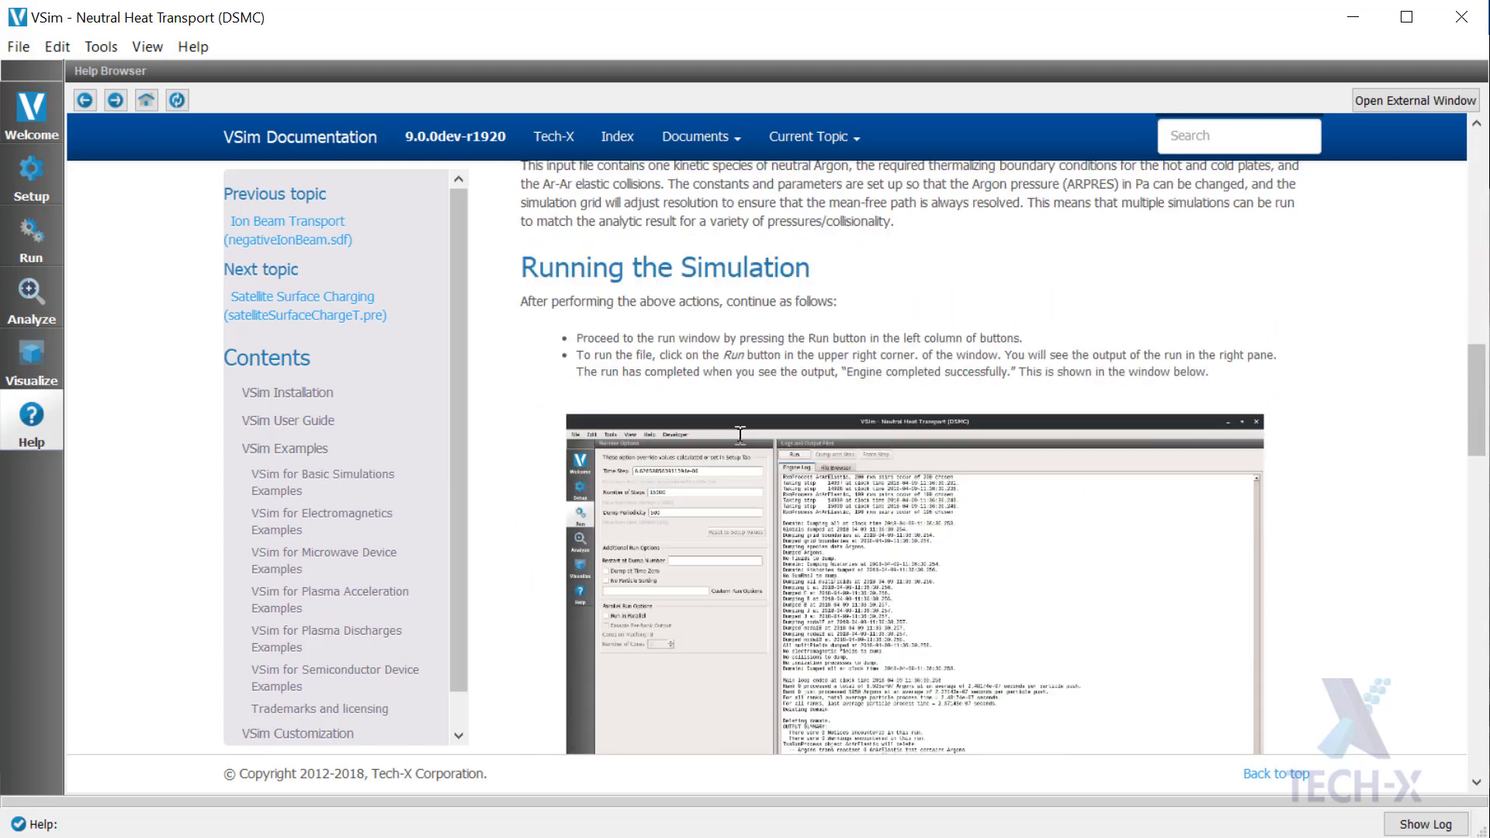
{"action": "scroll", "coordinate": [740, 436], "scroll_direction": "down", "scroll_amount": 8}
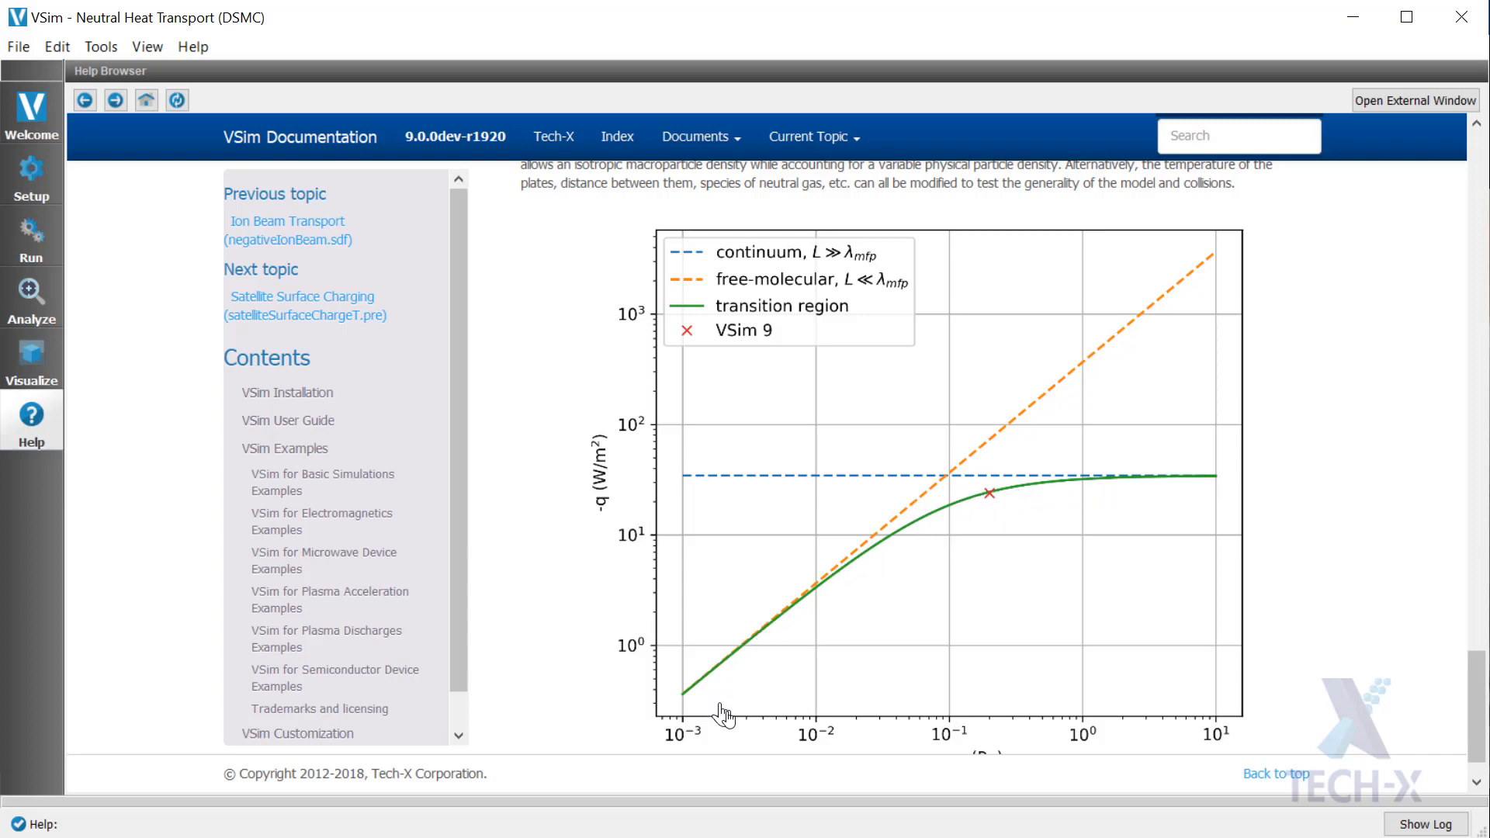
{"action": "scroll", "coordinate": [854, 687], "scroll_direction": "down", "scroll_amount": 1}
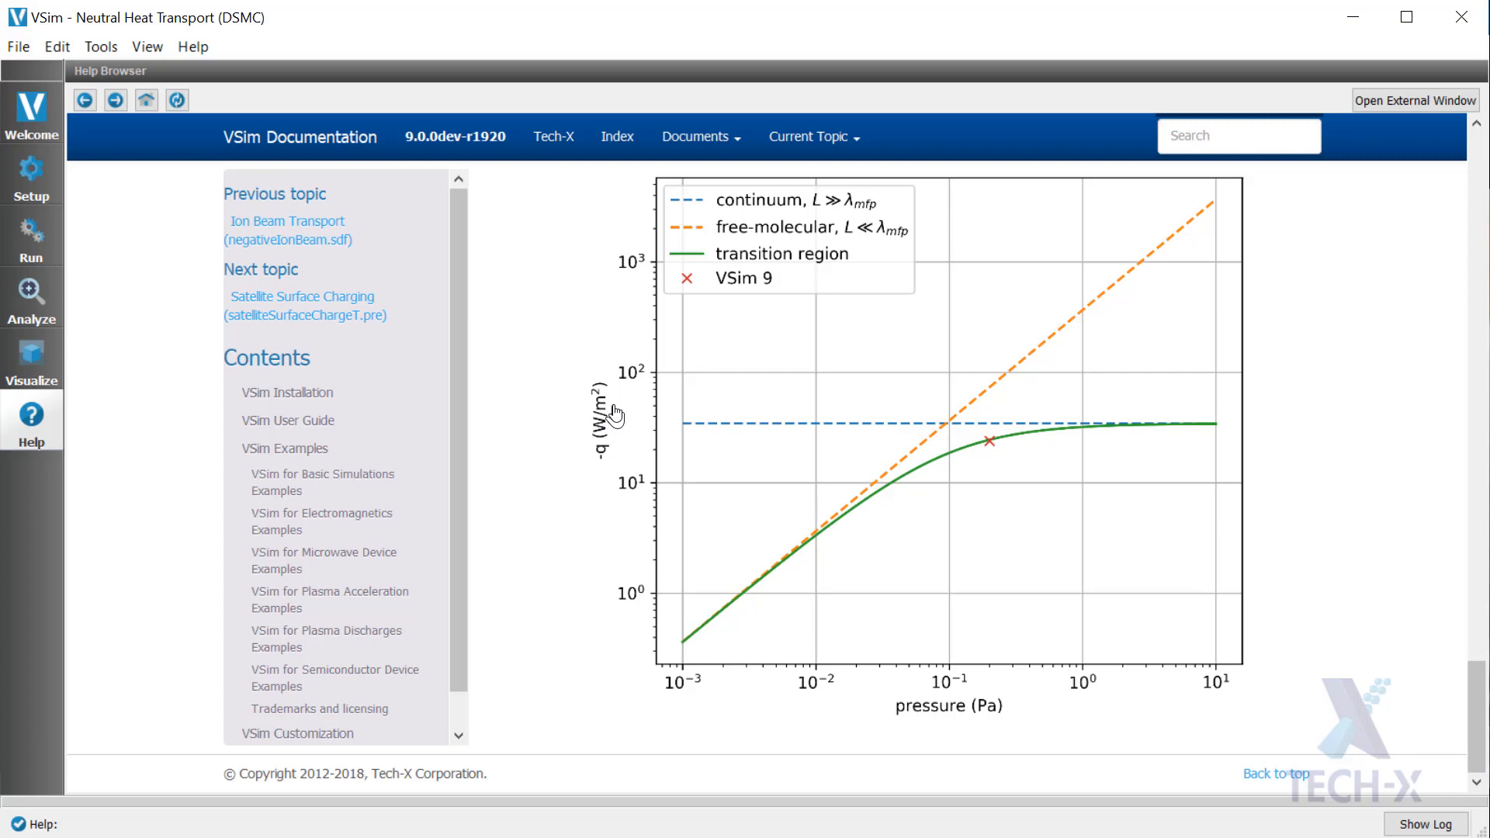
{"action": "left_click", "coordinate": [35, 358]}
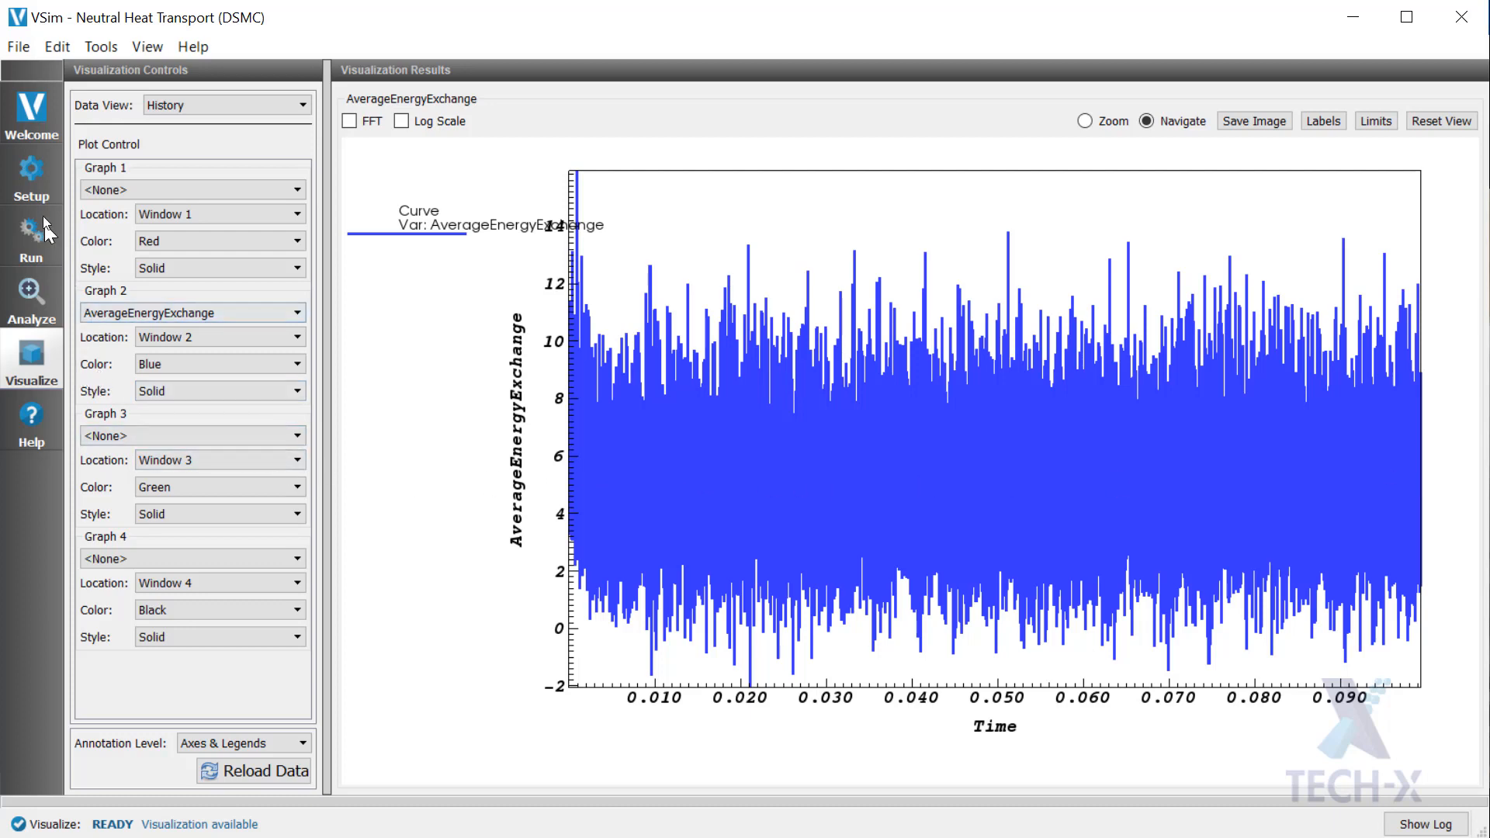
Look through the Parameters list in the neutralHeatTransport.sdf simulation setup, and collapse it again
{"action": "left_click", "coordinate": [34, 180]}
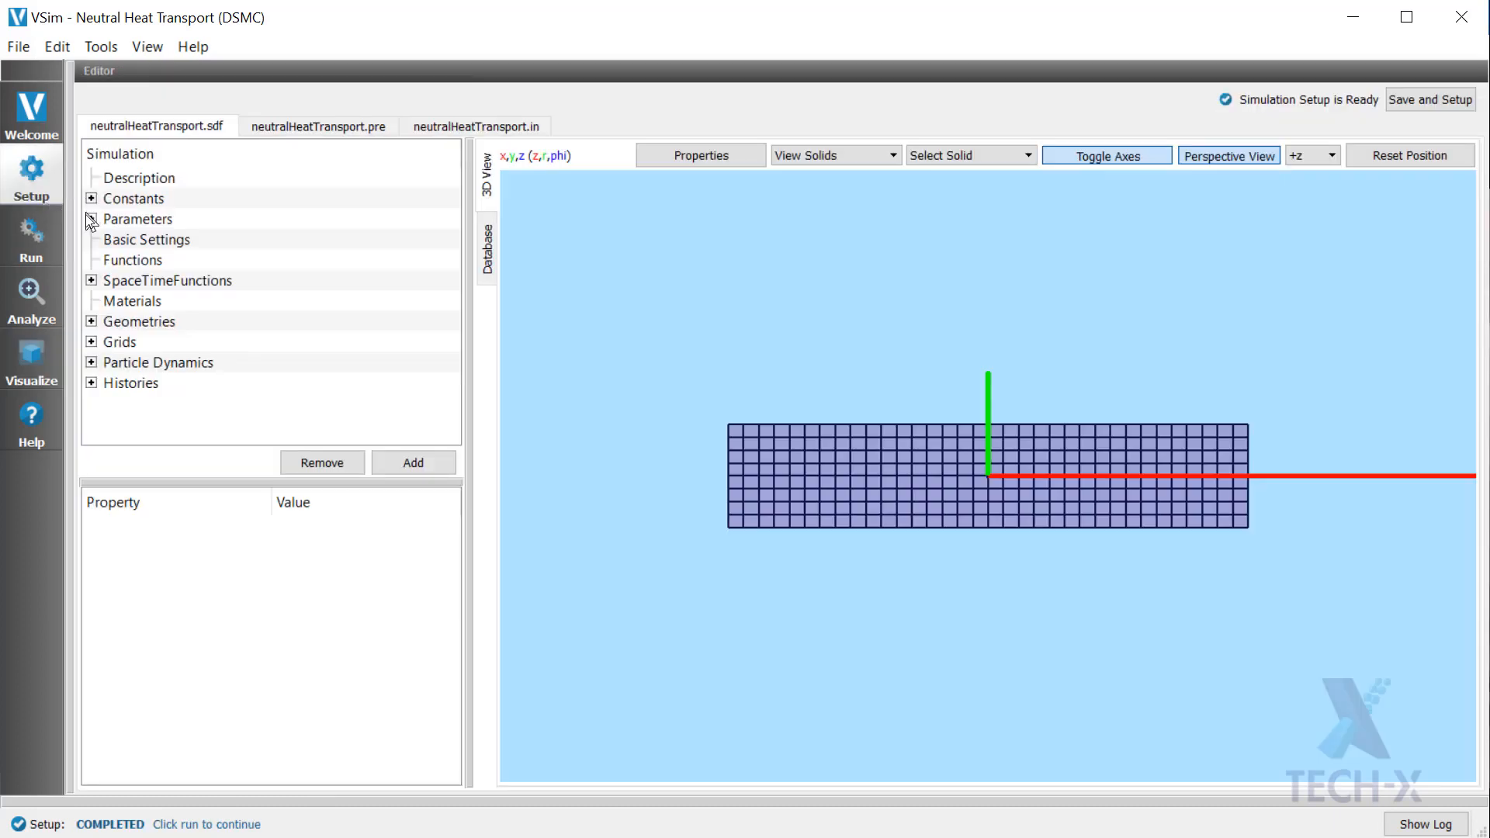
{"action": "left_click", "coordinate": [90, 218]}
{"action": "scroll", "coordinate": [170, 319], "scroll_direction": "down", "scroll_amount": 2}
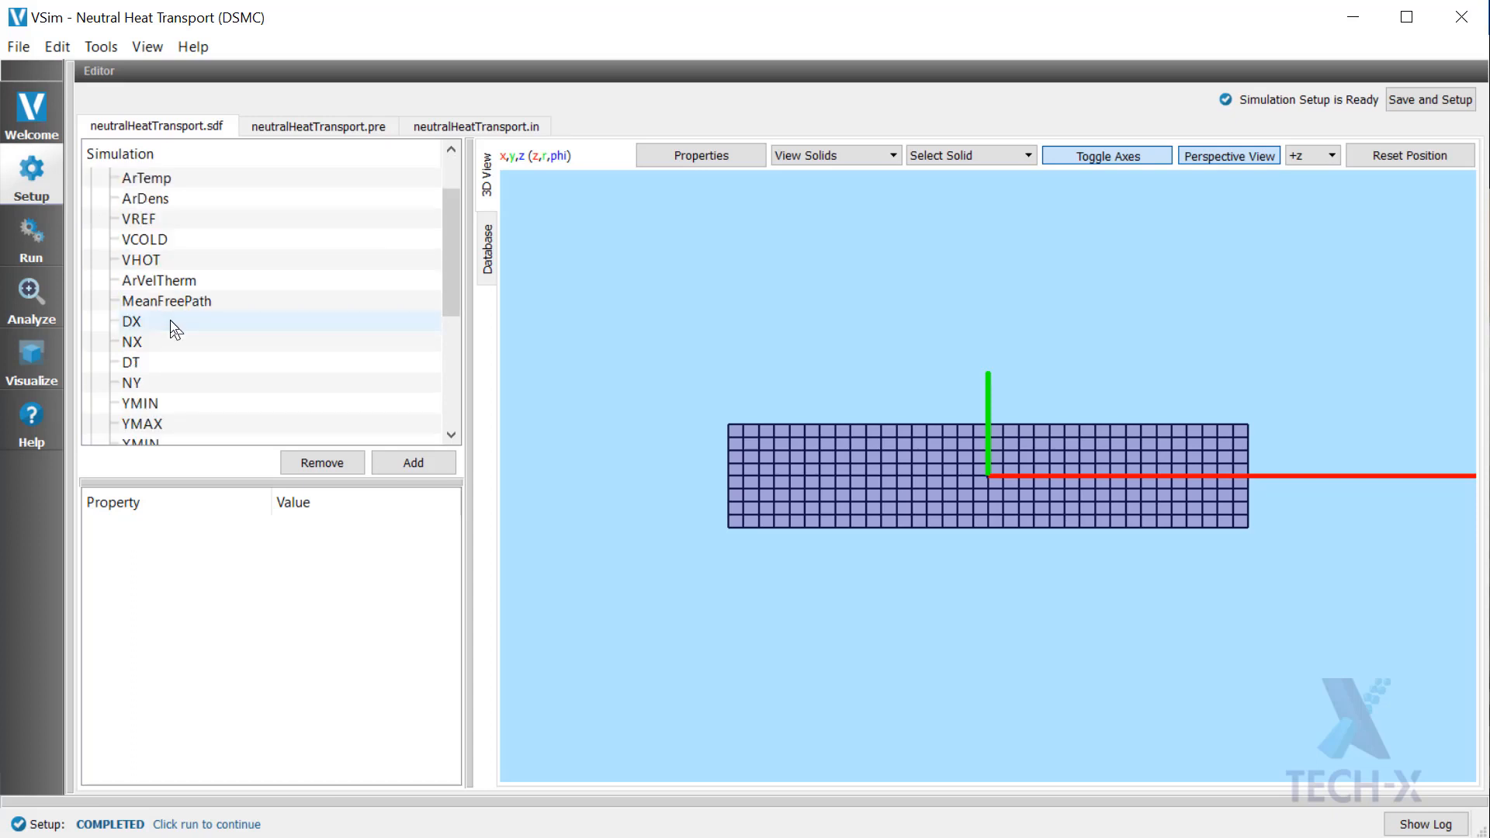
{"action": "scroll", "coordinate": [167, 300], "scroll_direction": "up", "scroll_amount": 2}
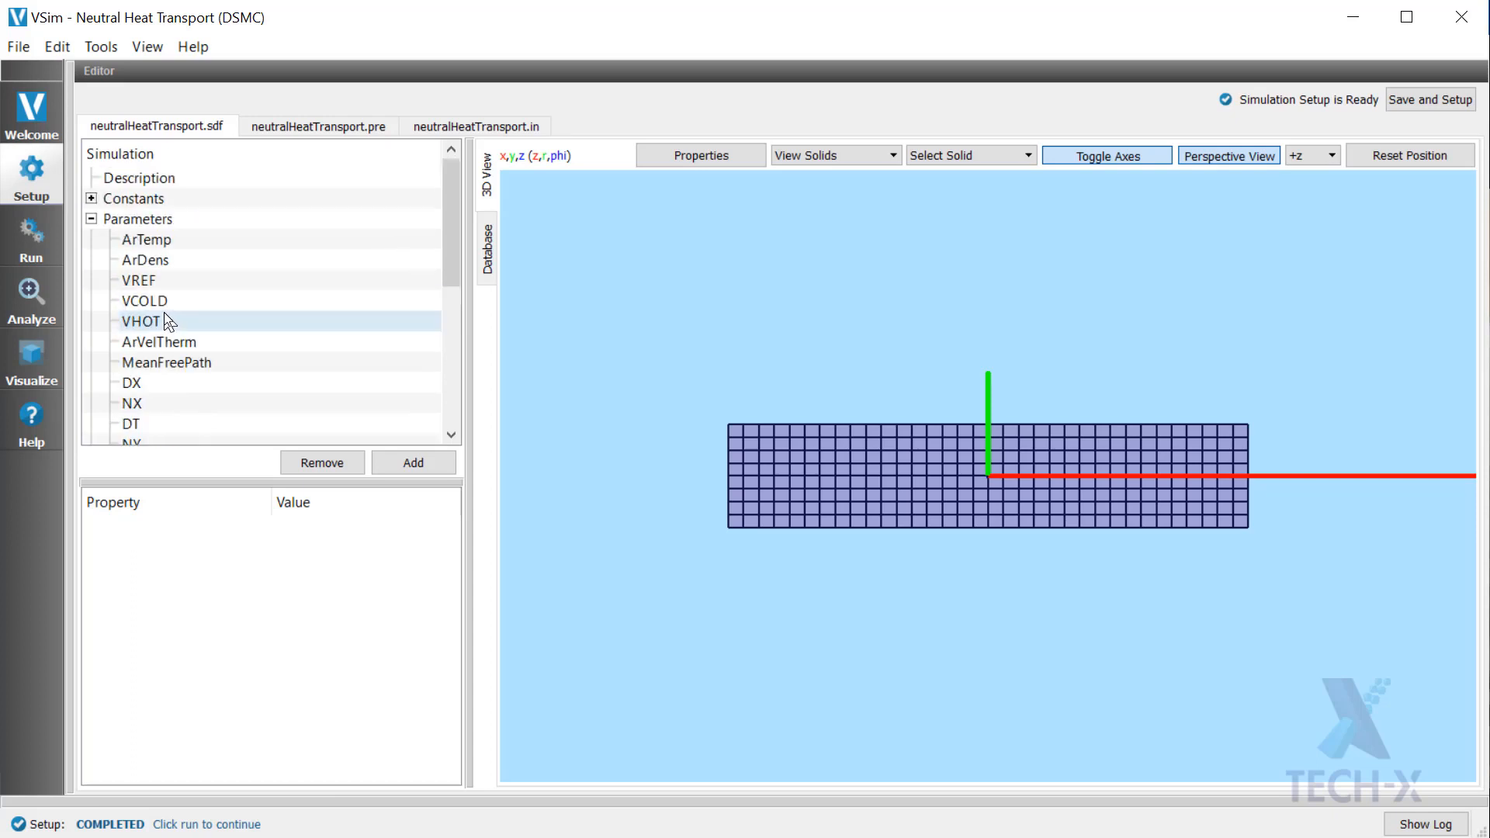
{"action": "left_click", "coordinate": [91, 219]}
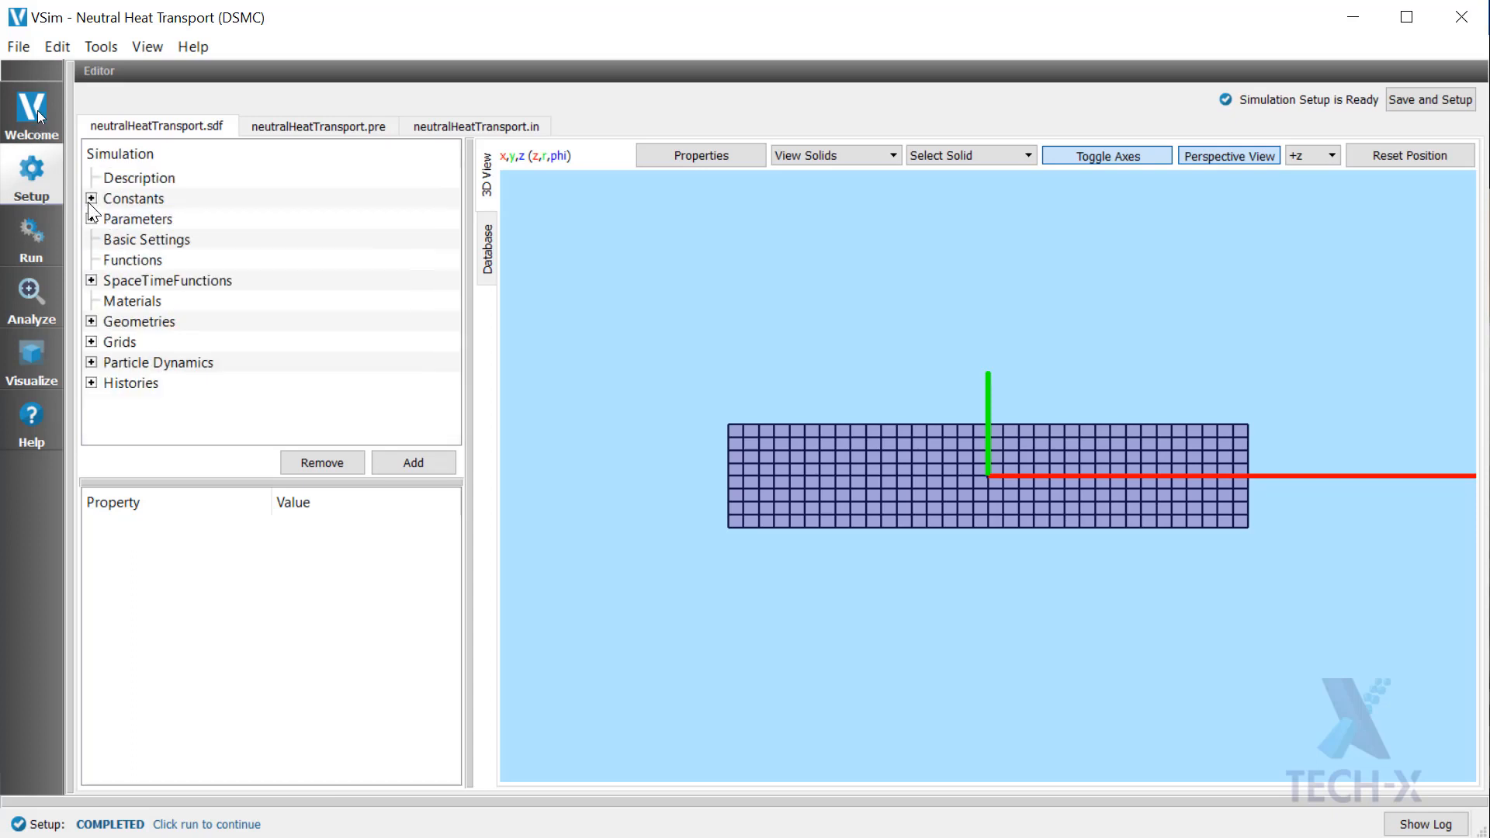
Inspect the LENGTH and WIDTH constants of the plates in the simulation setup
{"action": "left_click", "coordinate": [91, 198]}
{"action": "scroll", "coordinate": [187, 302], "scroll_direction": "down", "scroll_amount": 3}
{"action": "scroll", "coordinate": [186, 301], "scroll_direction": "down", "scroll_amount": 2}
{"action": "scroll", "coordinate": [186, 301], "scroll_direction": "up", "scroll_amount": 1}
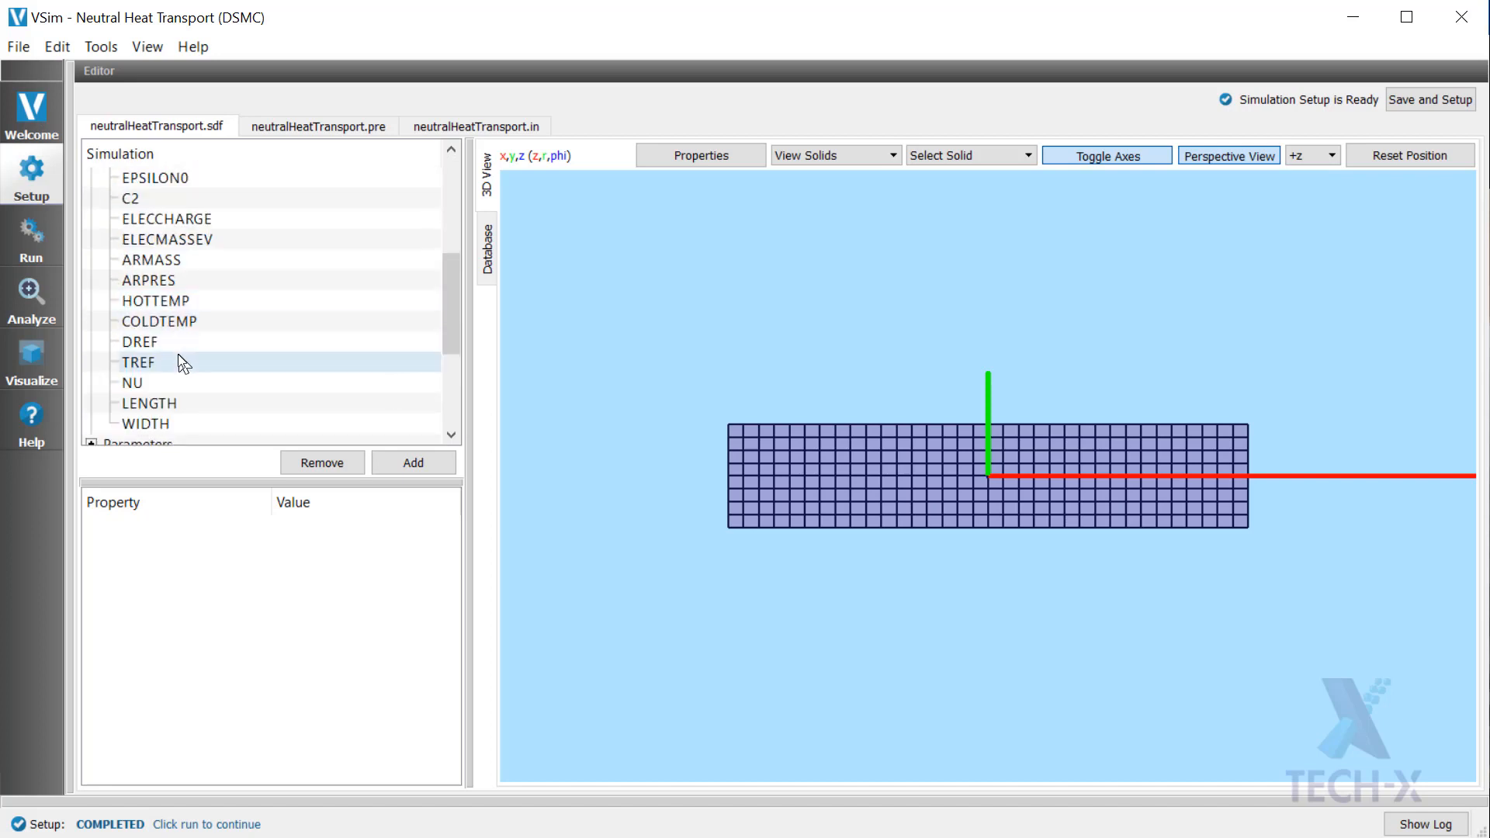
{"action": "left_click", "coordinate": [156, 405]}
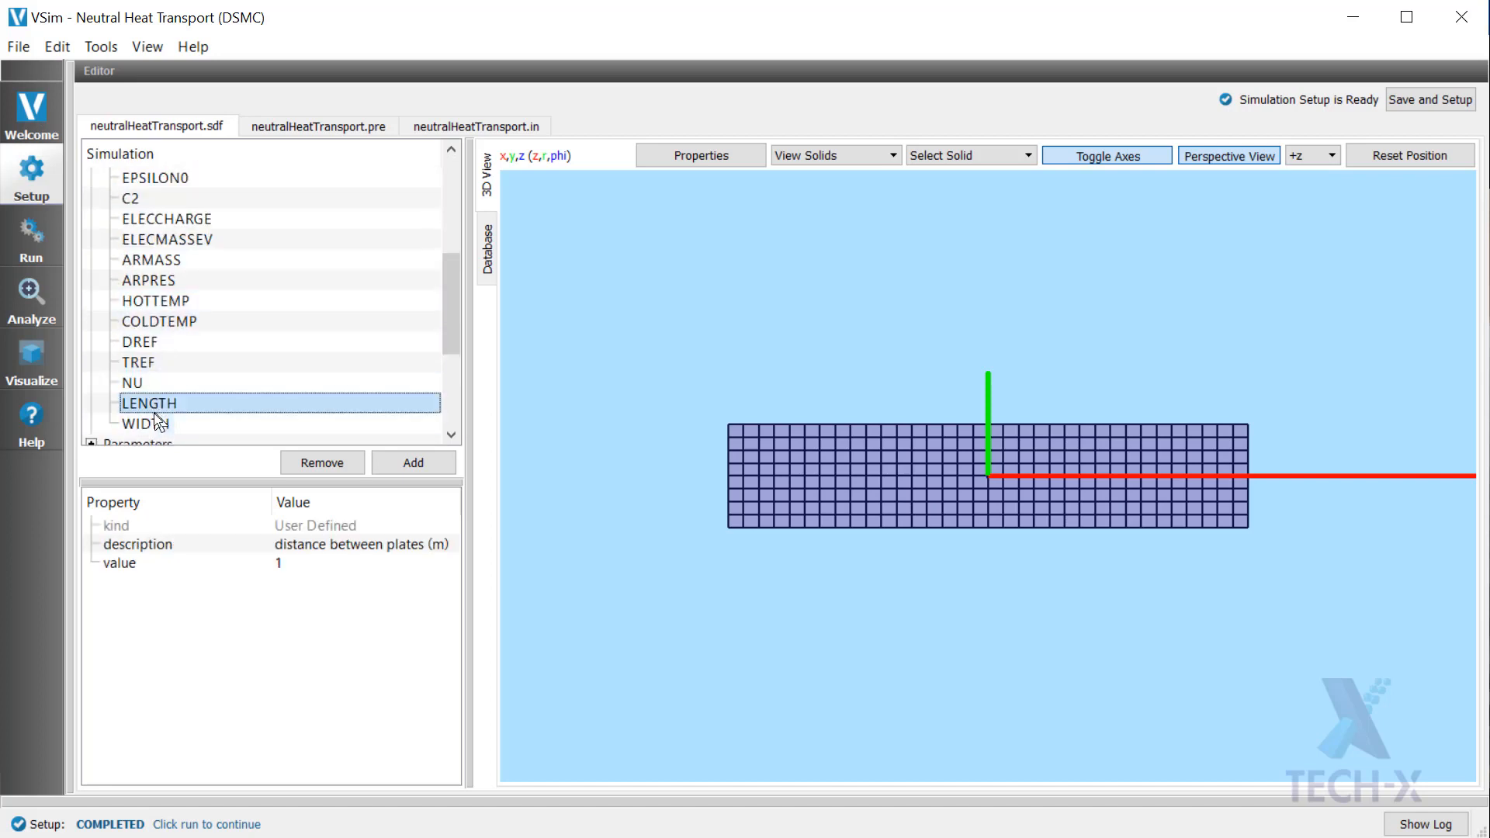
{"action": "left_click", "coordinate": [153, 422]}
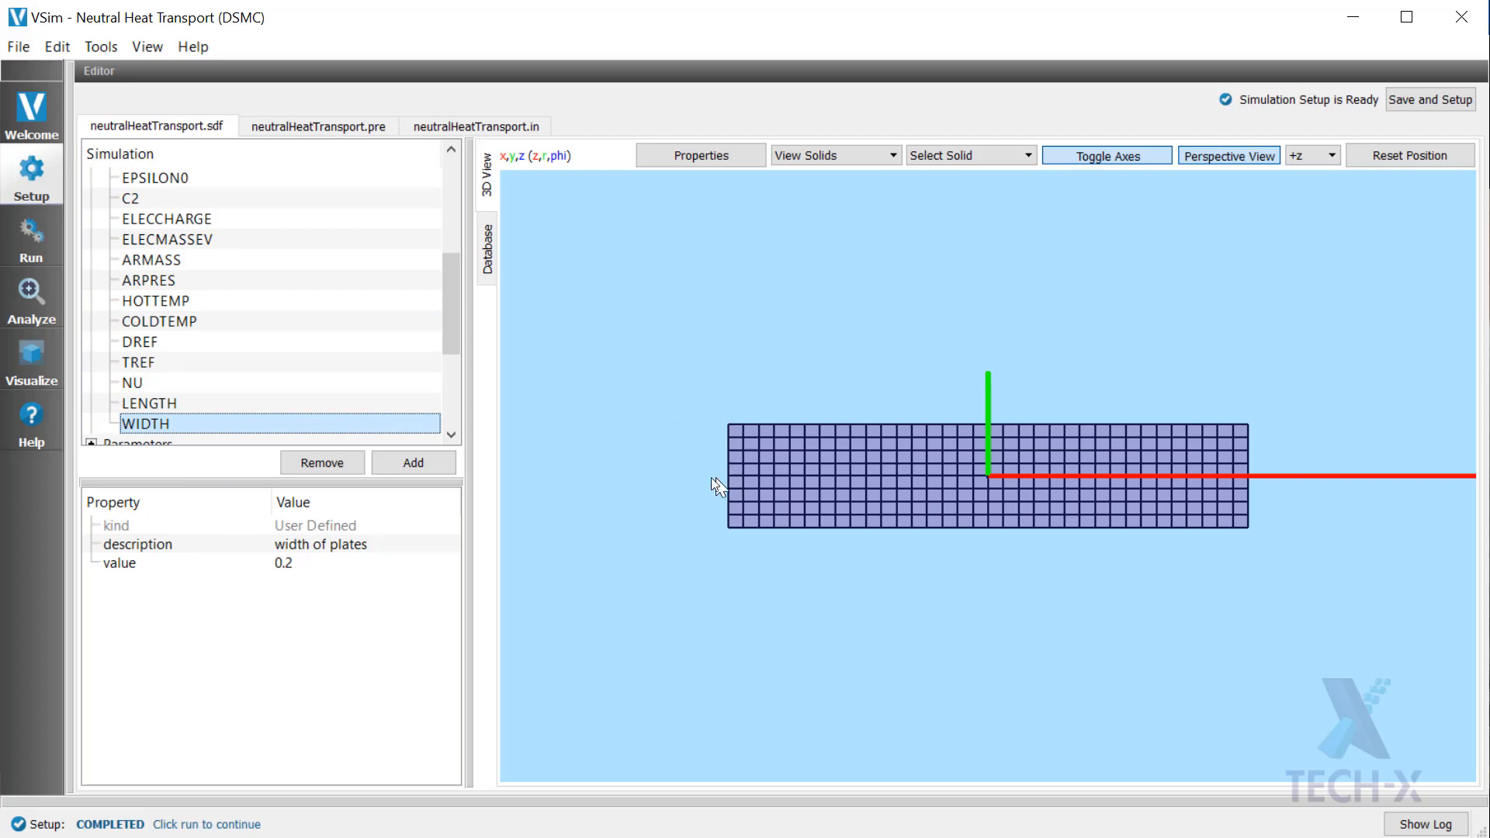
Review the AverageEnergyExchange history again and compare it with the documentation's plot of heat flux against pressure
{"action": "left_click", "coordinate": [34, 357]}
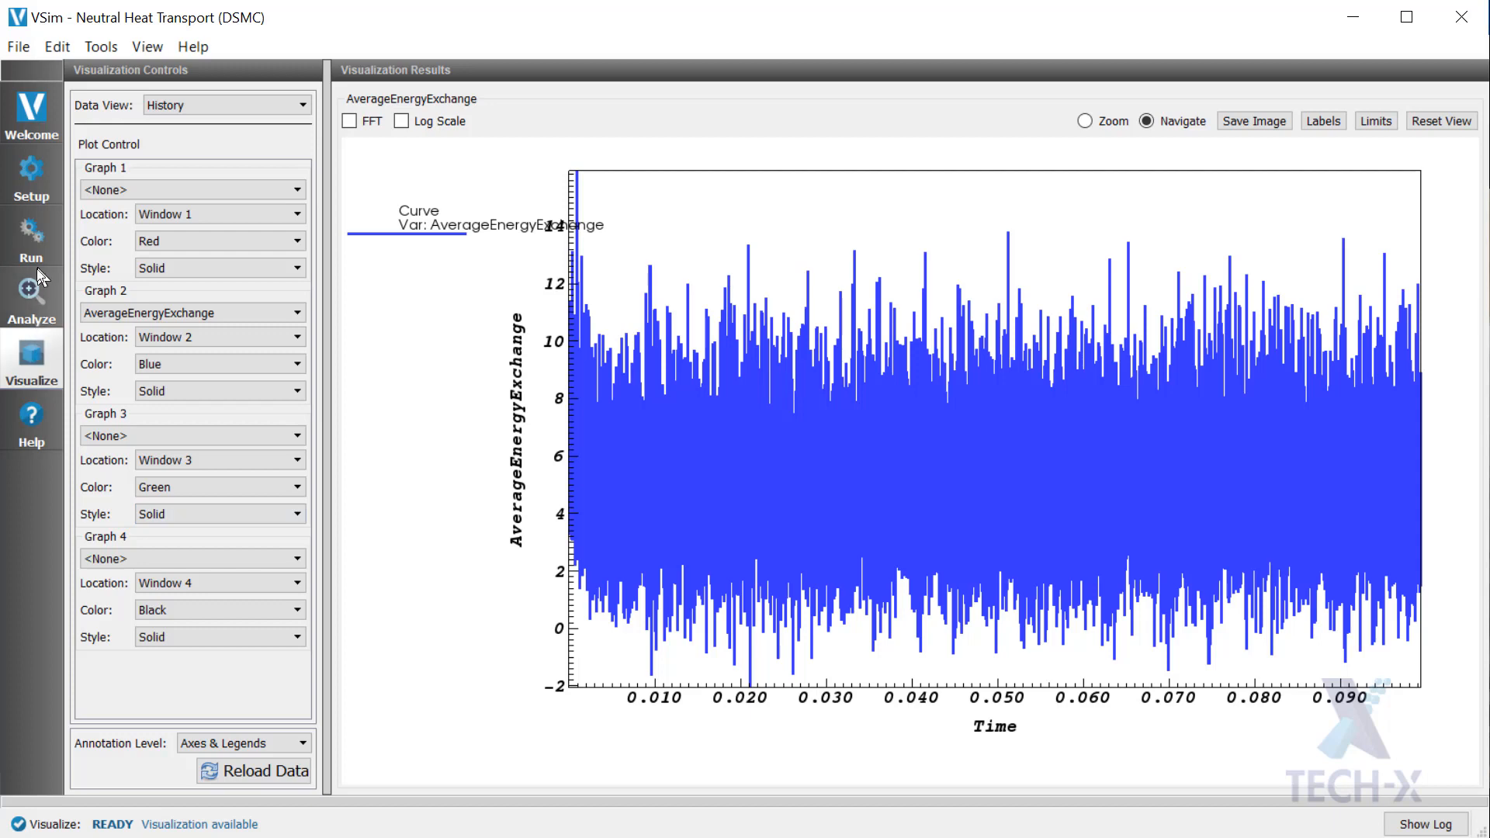
{"action": "left_click", "coordinate": [34, 420]}
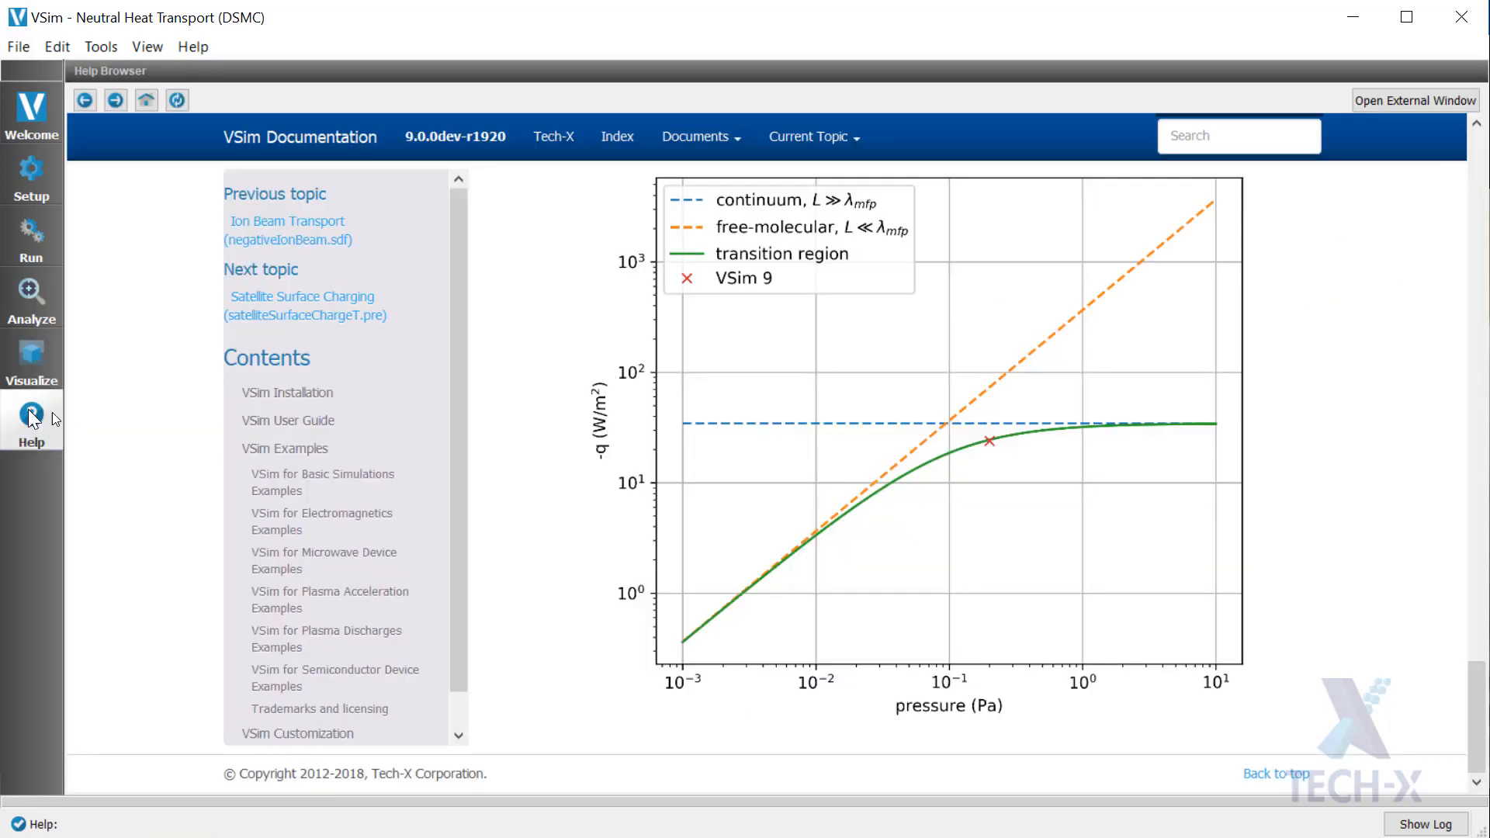